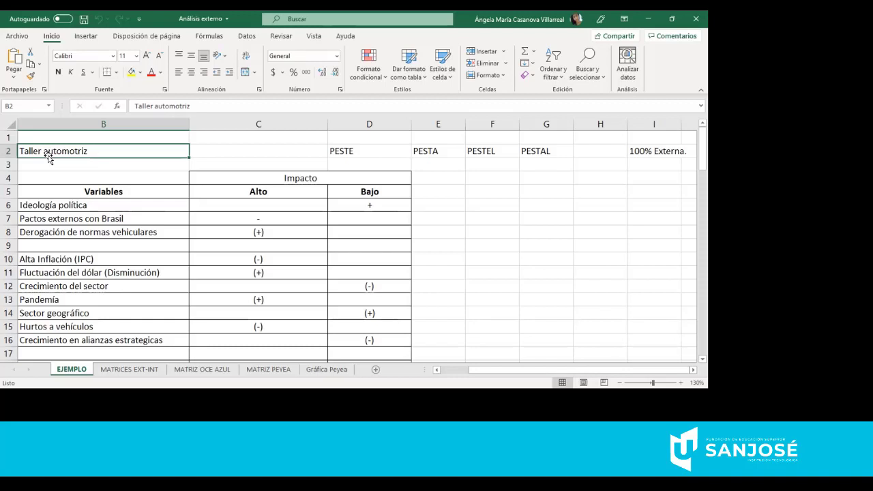
- Review the analysis acronyms in row 2, from PESTE to PESTAL, and the 100% Externa note
key(Right)
key(Right)
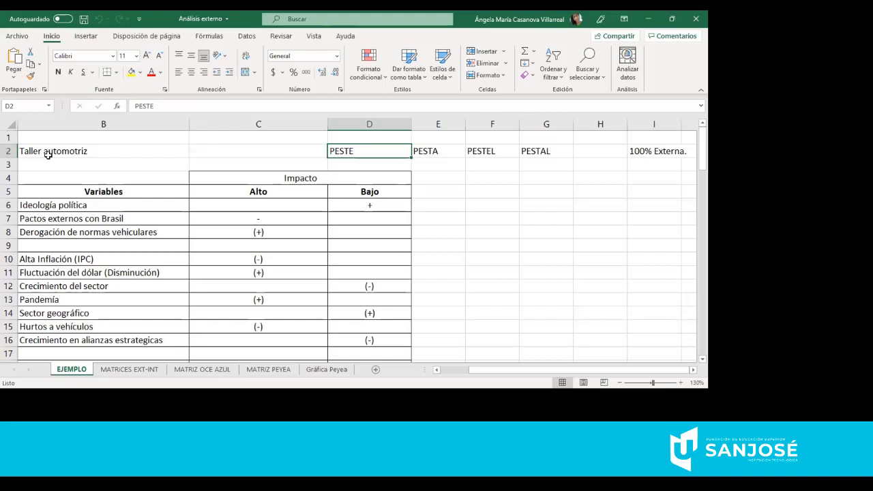
key(Right)
key(Right)
key(Left)
key(Left)
key(Right)
key(Right)
key(Right)
key(Right)
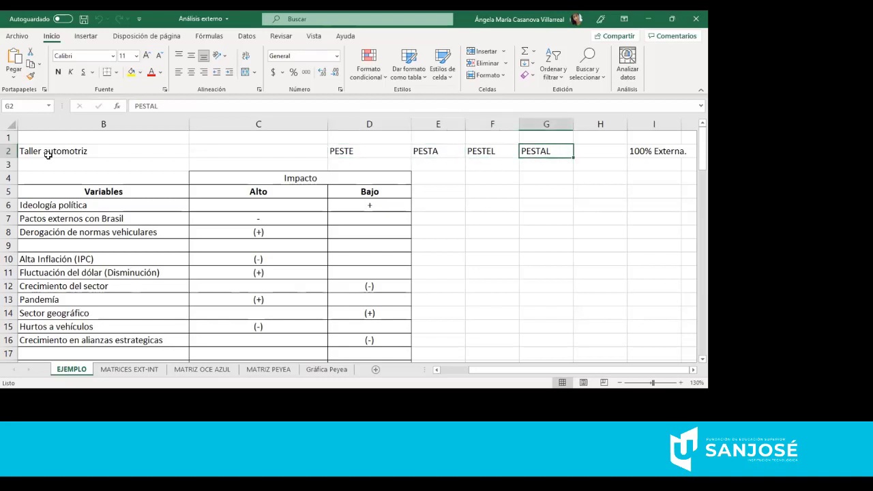
key(Right)
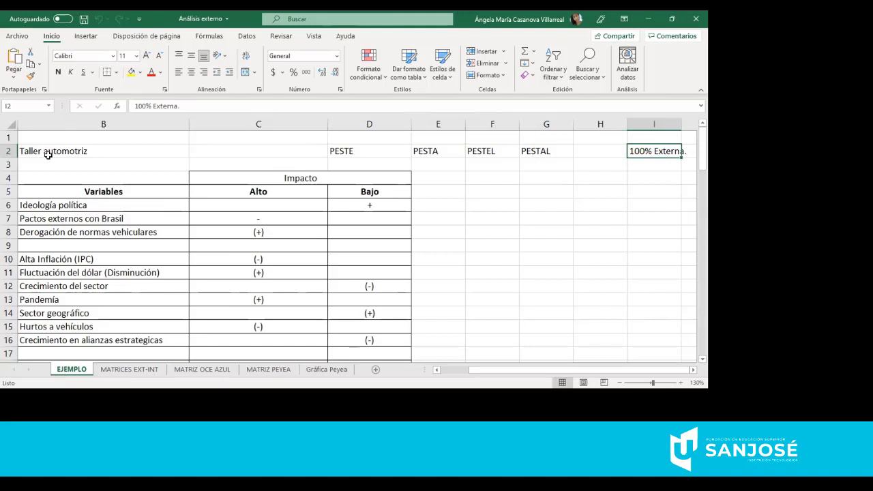
- Go through the category letters in column A of the EJEMPLO sheet, from P down to row 21
key(Left)
key(Left)
key(Left)
key(Left)
key(Left)
key(Left)
key(Left)
key(Left)
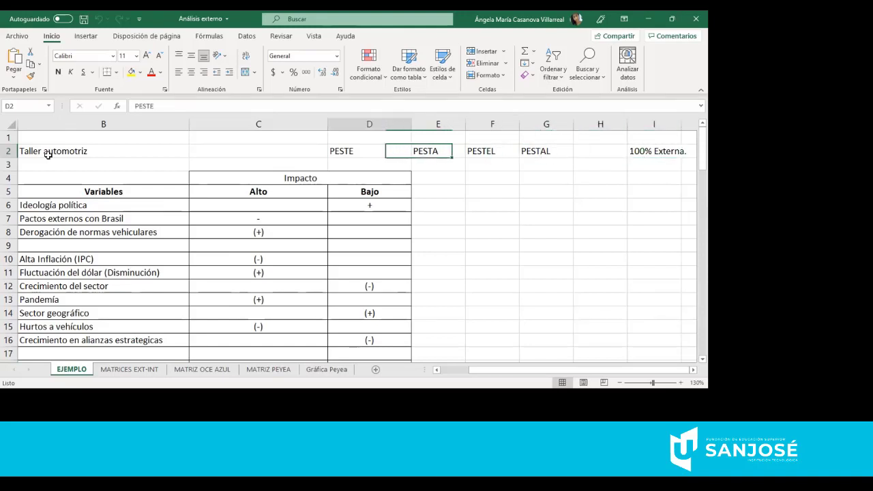
key(Down)
key(Down)
key(Down)
key(Down)
key(Down)
key(Down)
key(Down)
key(Down)
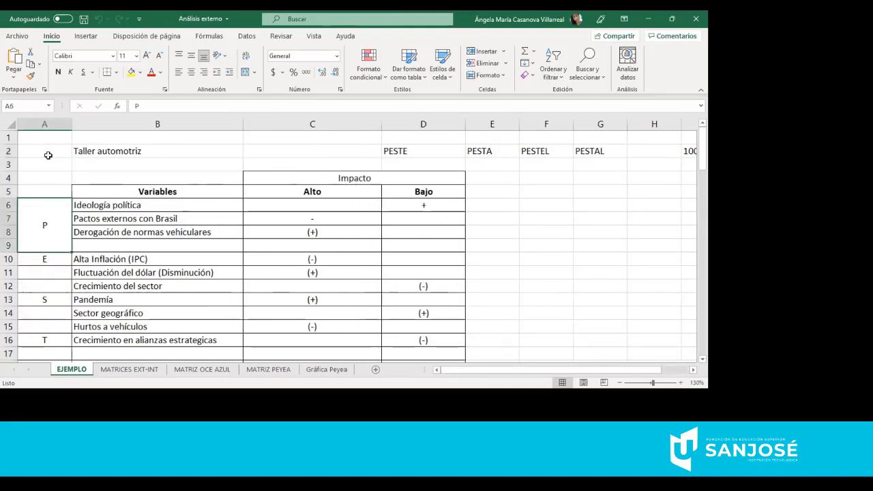
key(Down)
key(Down)
key(Down)
key(Down)
key(Down)
key(Down)
key(Down)
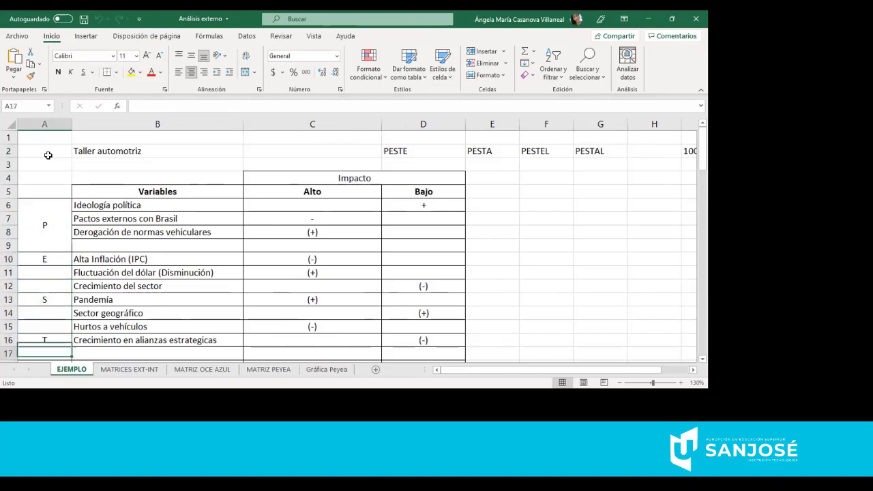
key(Down)
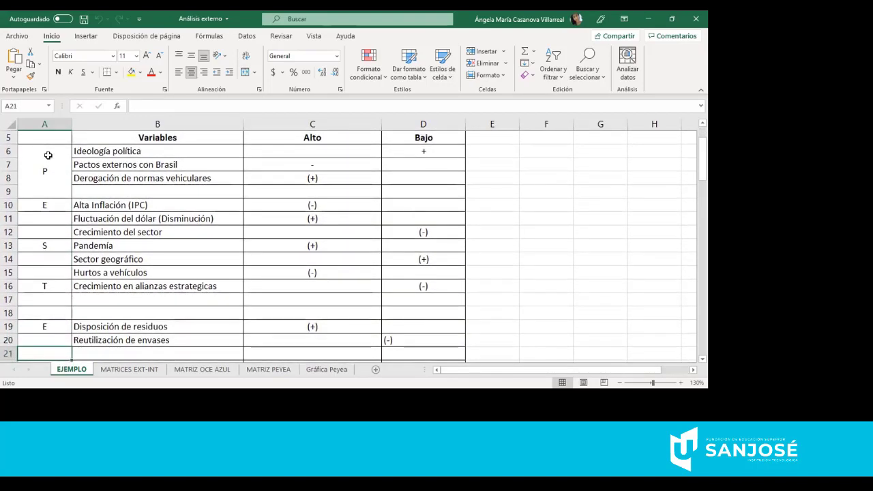
- Examine the variables listed under P, E and S, from Ideología política to Sector geográfico
click(112, 154)
click(101, 169)
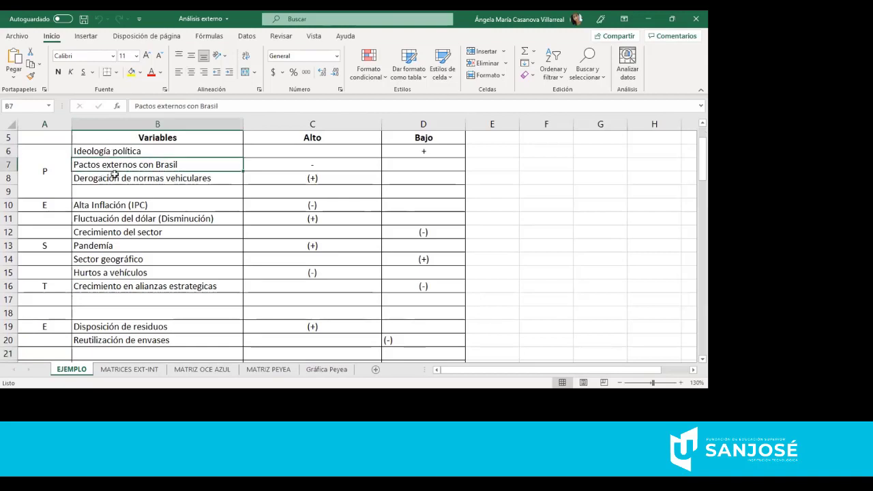
click(112, 181)
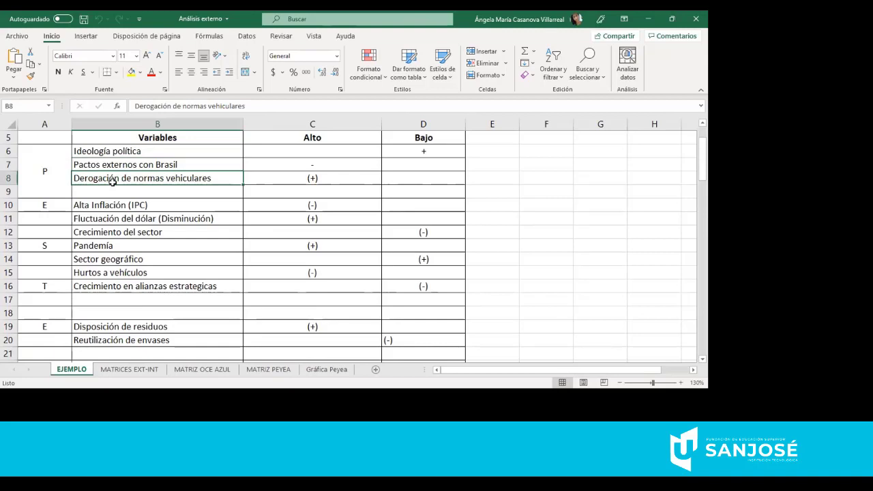
click(54, 217)
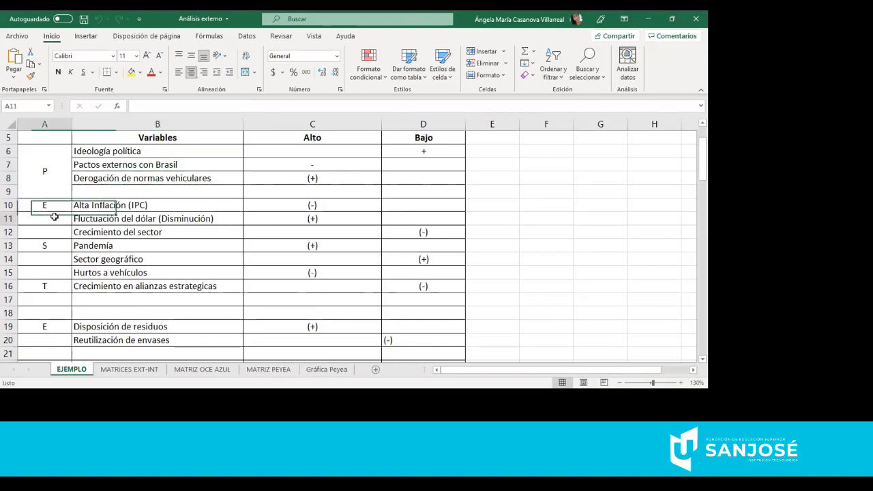
click(109, 206)
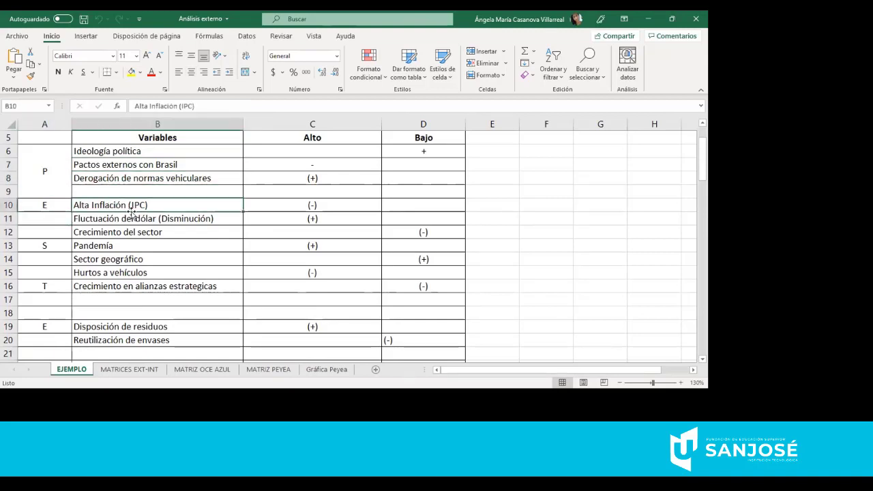
click(124, 220)
click(93, 244)
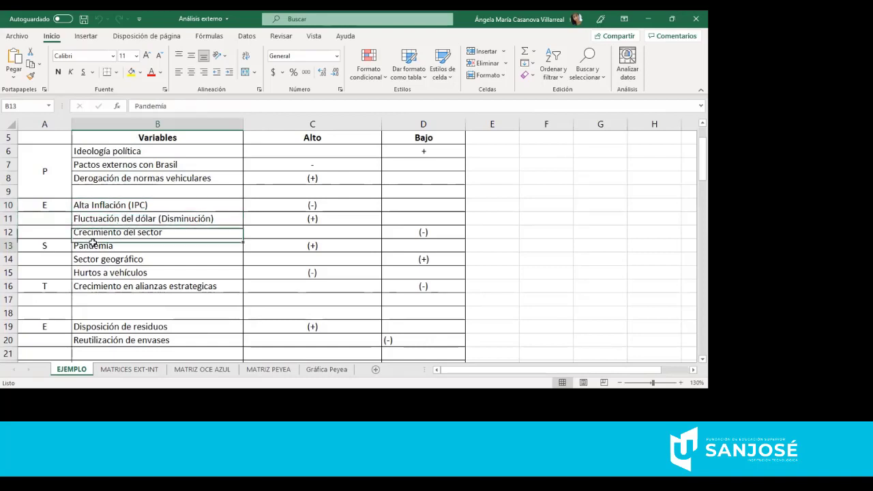
click(53, 243)
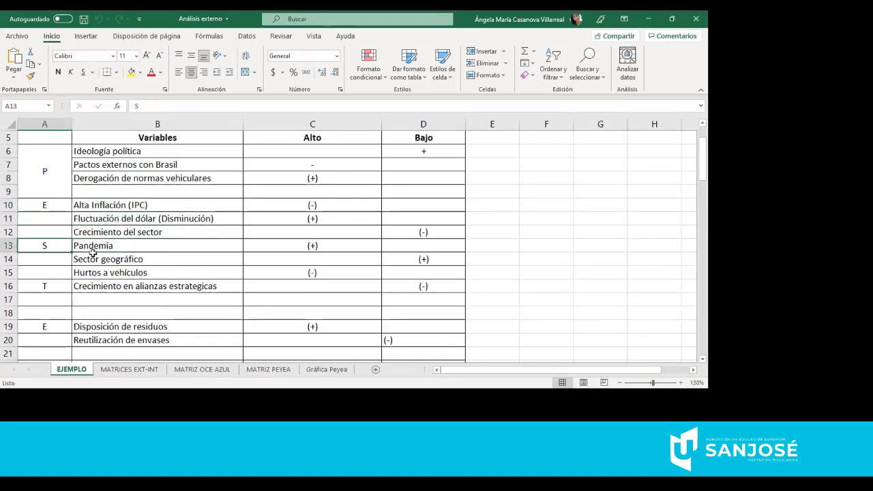
click(88, 269)
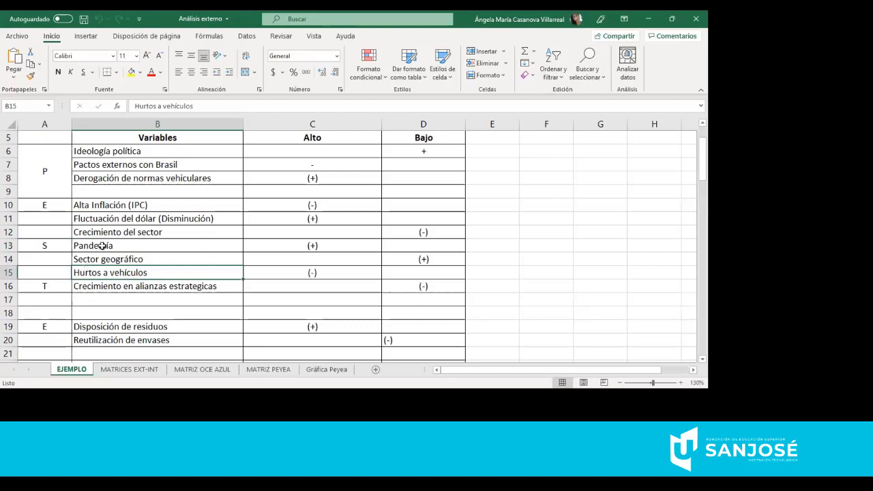
click(96, 251)
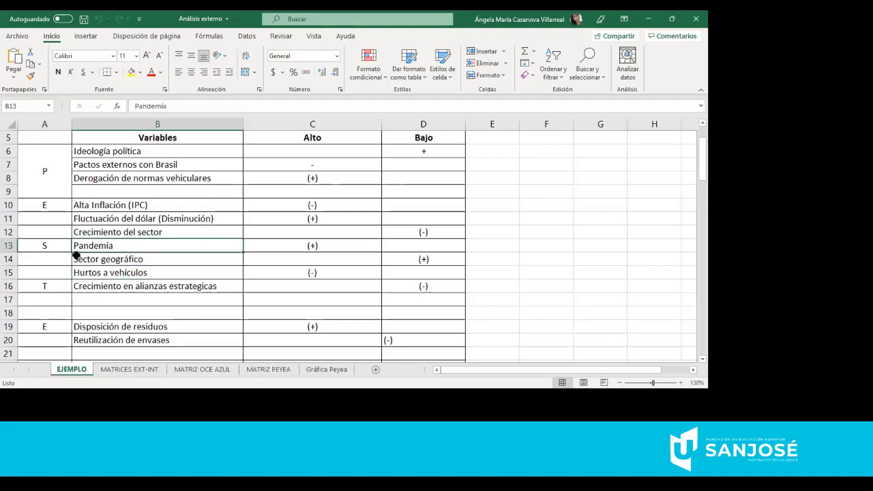
click(80, 259)
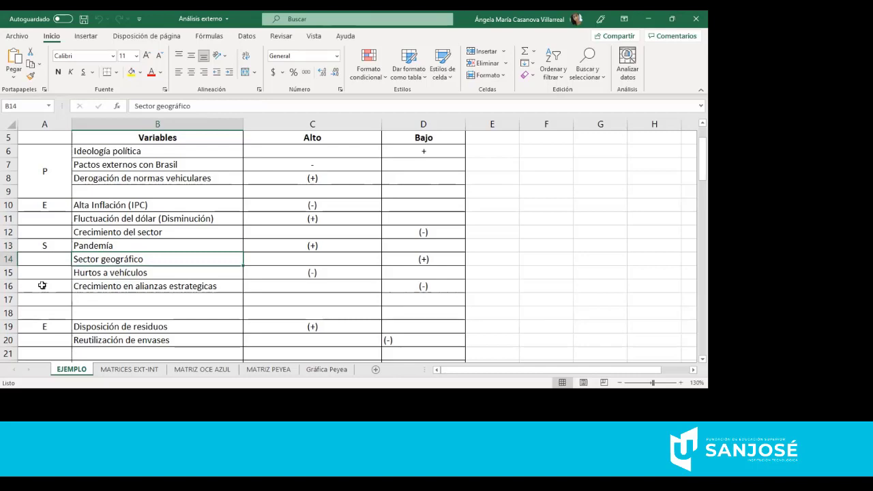
- Examine the lower part of the variables table, including Disposición de residuos and Reutilización de envases under the second E
click(66, 294)
key(Down)
key(Down)
key(Down)
key(Down)
key(Down)
key(Down)
key(Down)
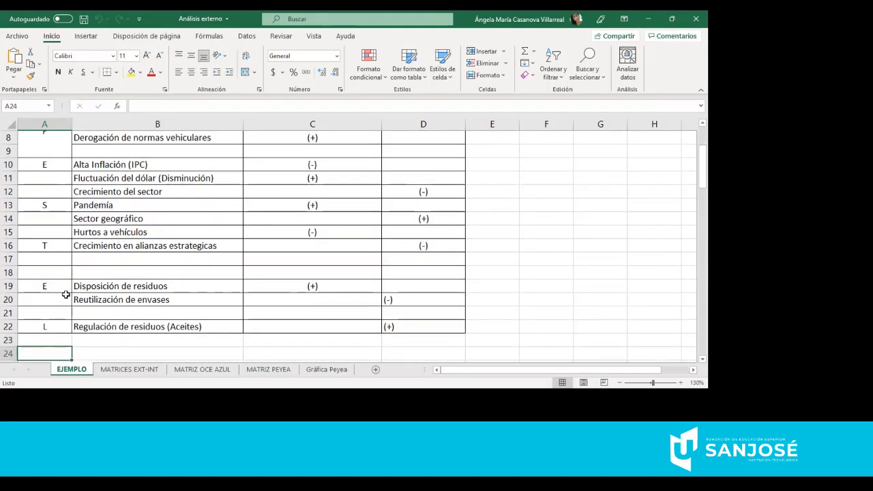
click(71, 281)
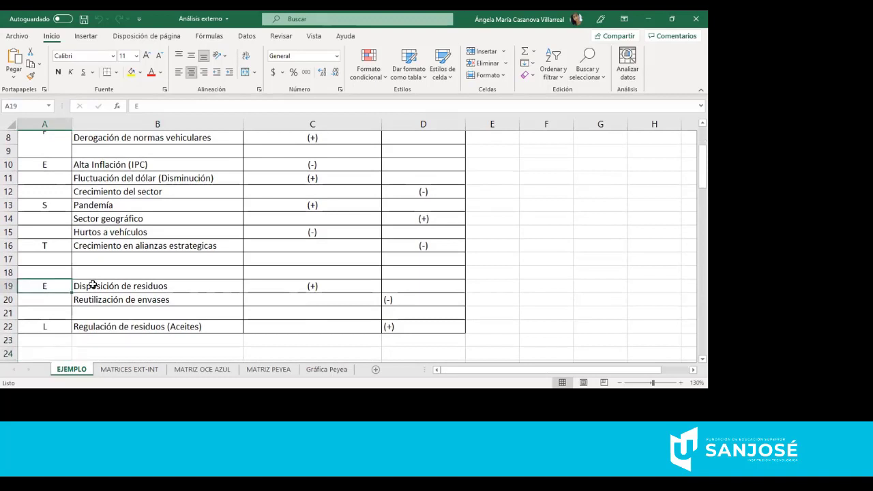
click(81, 298)
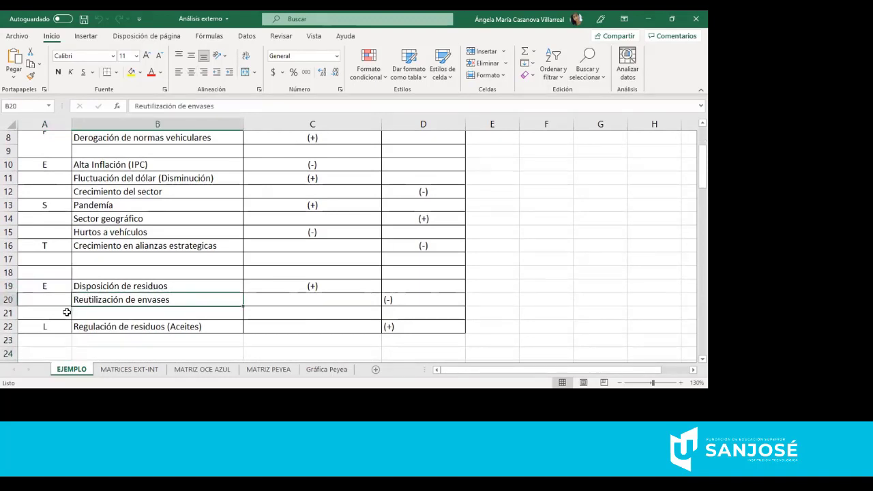
- Return to the start of the table and review the P variables from Ideología política to Derogación de normas vehiculares
key(Up)
key(Down)
key(Down)
key(Down)
key(Up)
key(Up)
key(Up)
key(Up)
key(Up)
key(Up)
key(Up)
key(Up)
key(Up)
key(Up)
key(Up)
key(Up)
key(Up)
key(Up)
key(Up)
key(Up)
key(Up)
key(Up)
key(Up)
key(Up)
key(Down)
key(Down)
key(Down)
key(Down)
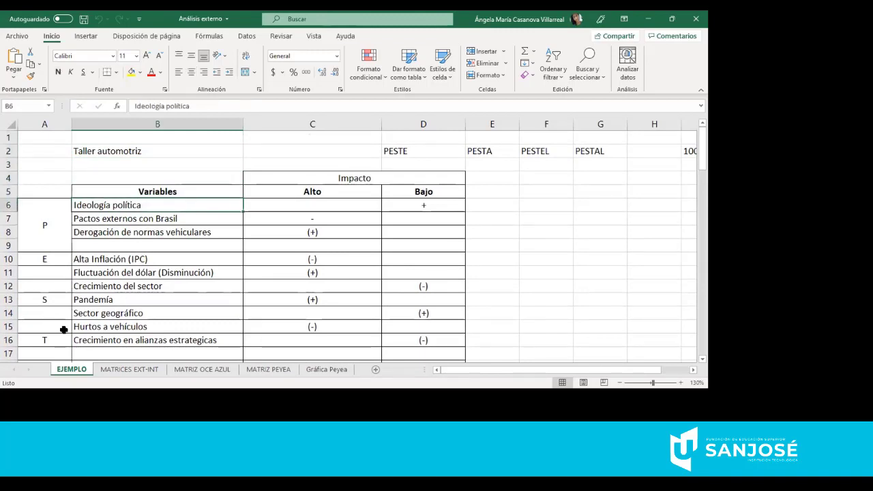
key(Down)
key(Down)
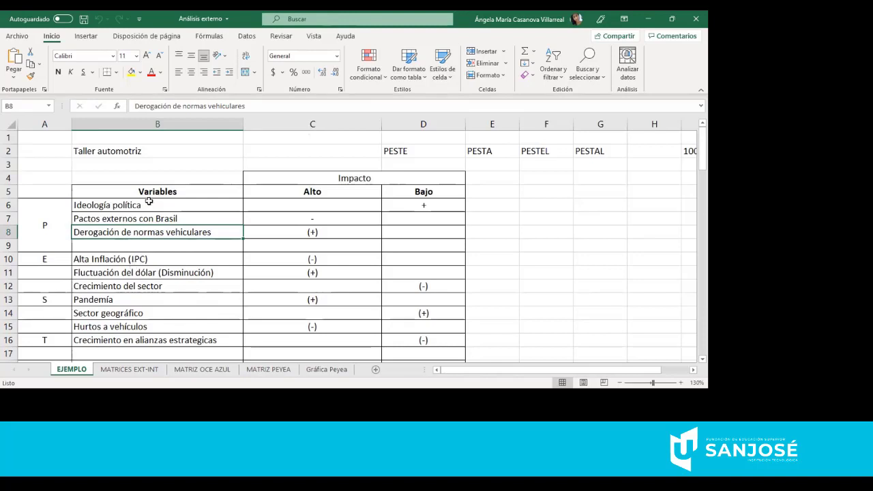
- Review the variables from Alta Inflación (IPC) through Pandemía to Crecimiento en alianzas estrategicas
click(117, 257)
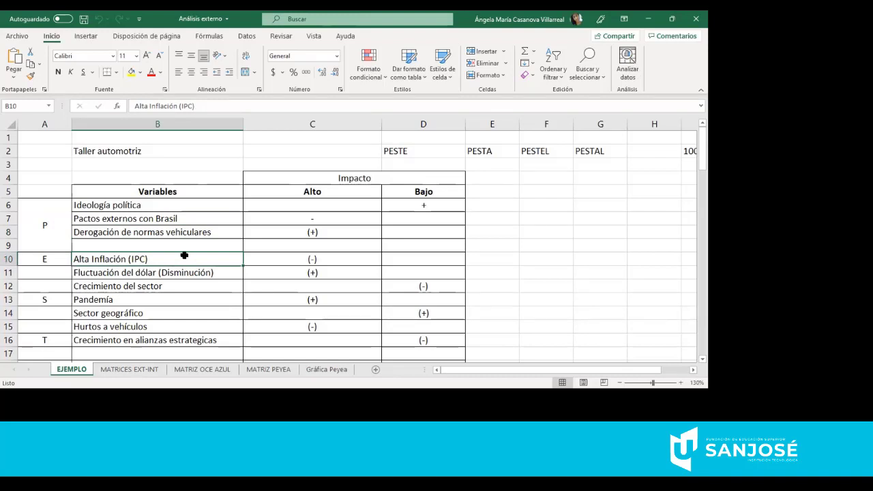
click(97, 301)
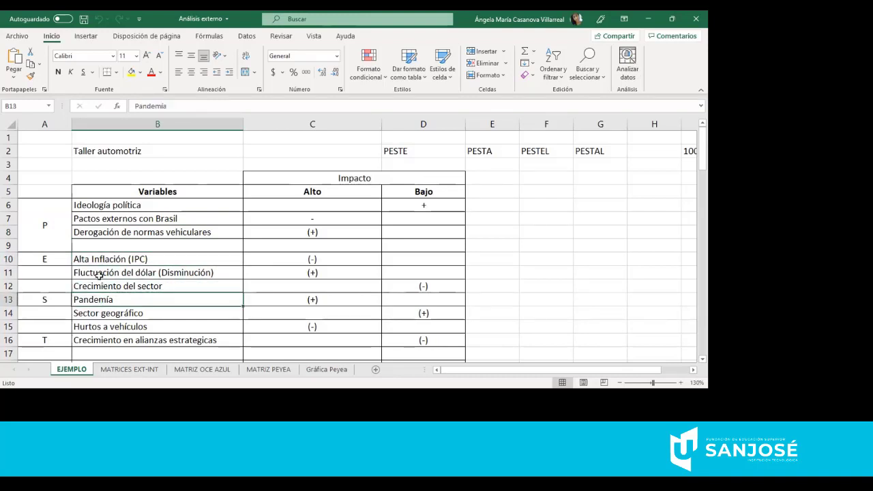
key(Up)
key(Down)
key(Down)
key(Down)
key(Down)
key(Down)
key(Down)
key(Down)
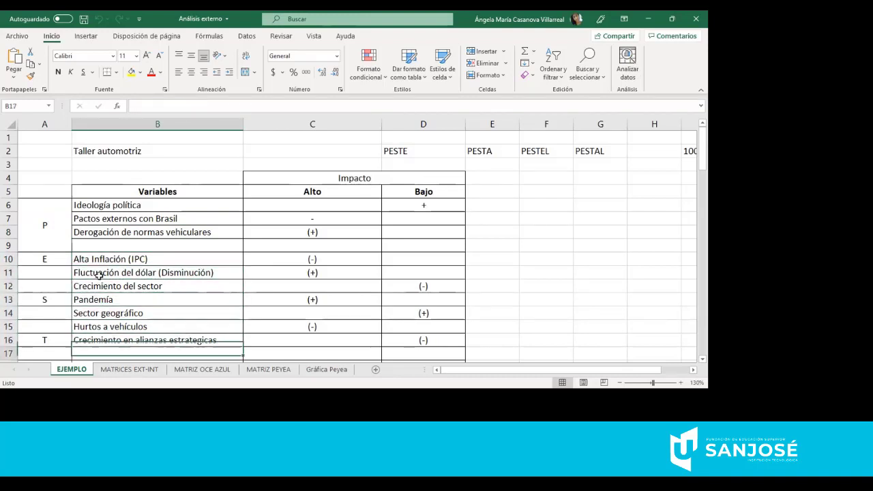
key(Down)
key(Up)
key(Up)
key(Up)
key(Up)
key(Up)
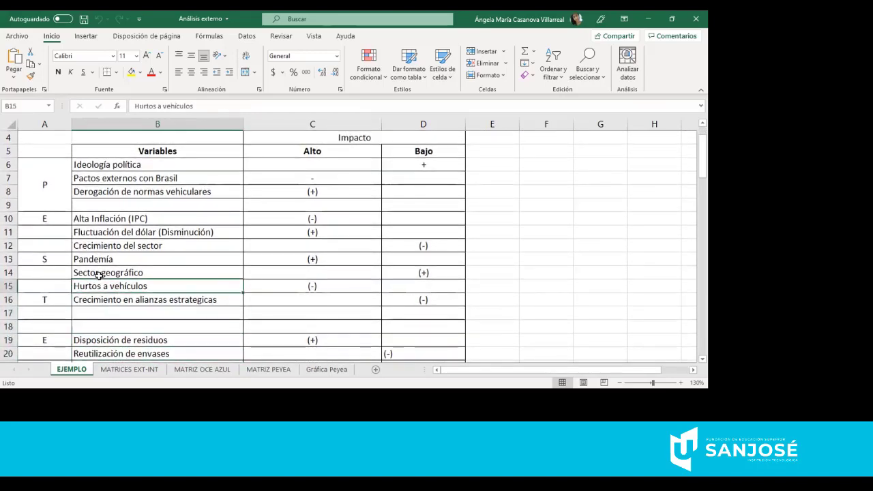
- Review the waste and container variables under the second E and the Regulación de residuos (Aceites) variable under L
key(Down)
key(Down)
key(Down)
key(Down)
key(Down)
key(Down)
key(Down)
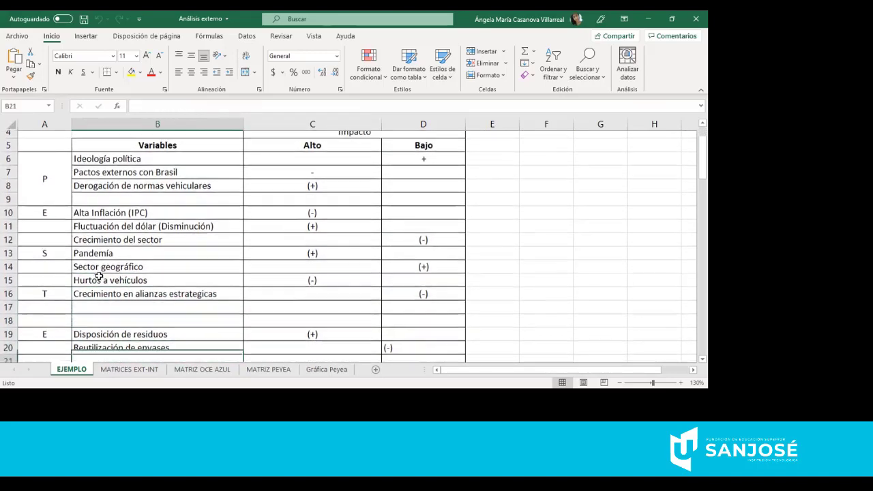
key(Down)
key(Up)
key(Up)
key(Up)
key(Up)
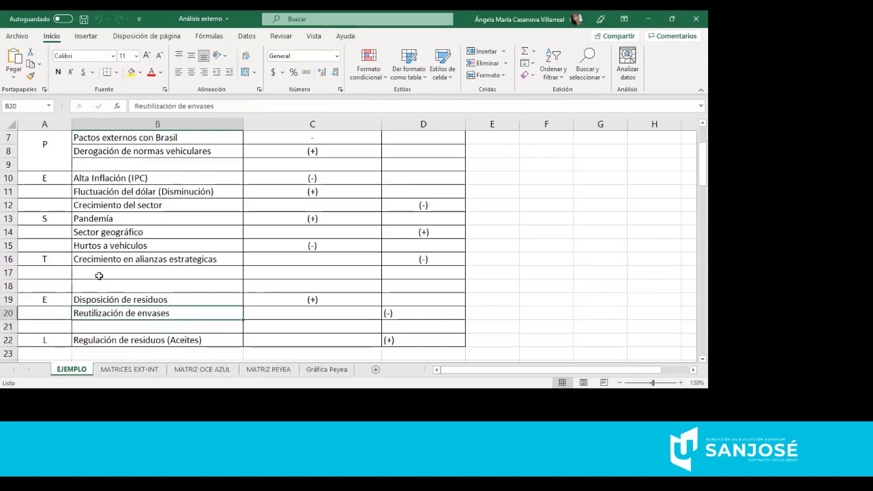
key(shift+Down)
key(shift+Down)
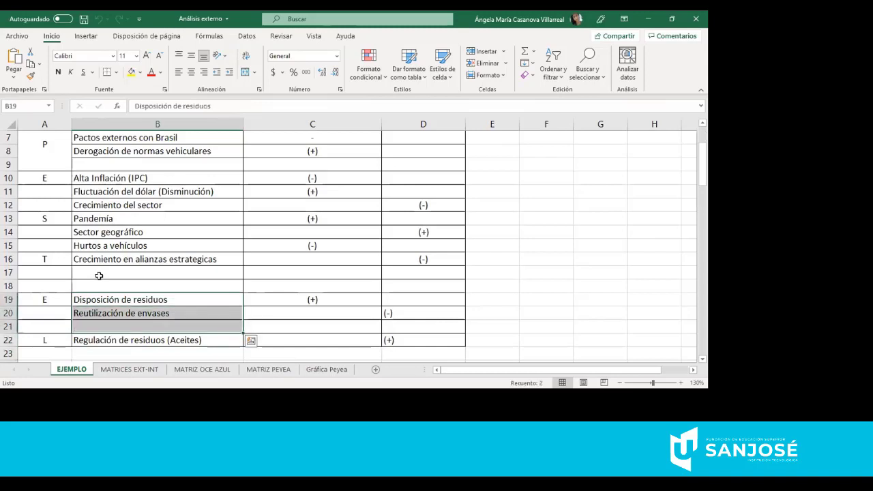
click(57, 304)
click(104, 339)
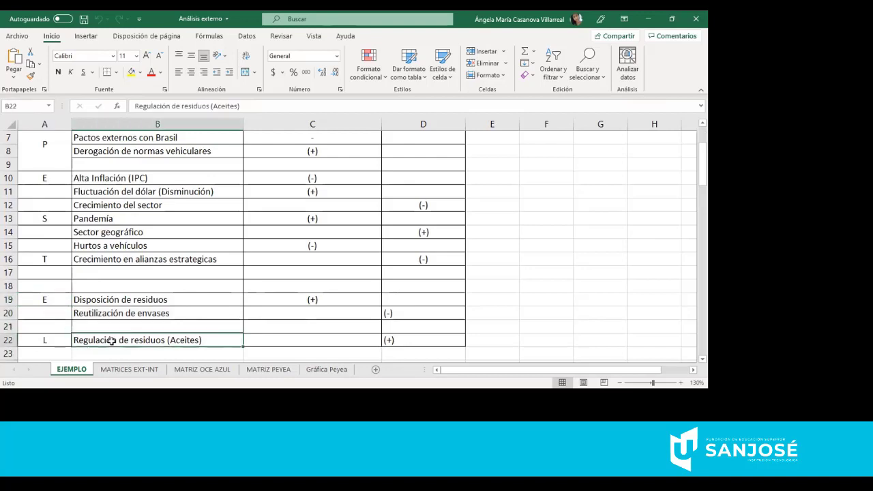
click(57, 340)
- Go back over the whole Variables column up to the P variables and down again to Sector geográfico
key(Right)
key(Up)
key(Up)
key(Up)
key(Up)
key(Up)
key(Up)
key(Up)
key(Up)
key(Up)
key(Up)
key(Up)
key(Up)
key(Up)
key(Up)
key(Up)
key(Up)
key(Up)
key(Up)
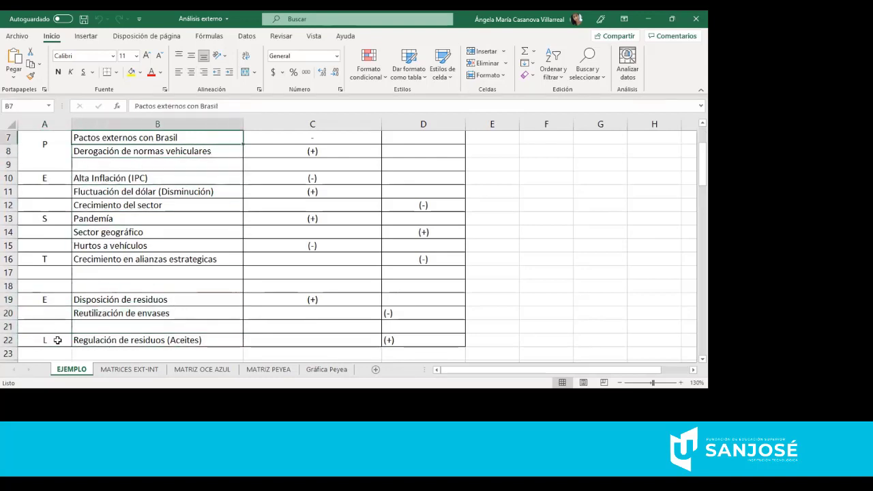
key(Down)
key(Down)
key(Down)
key(Down)
key(Down)
key(Down)
key(Down)
key(Down)
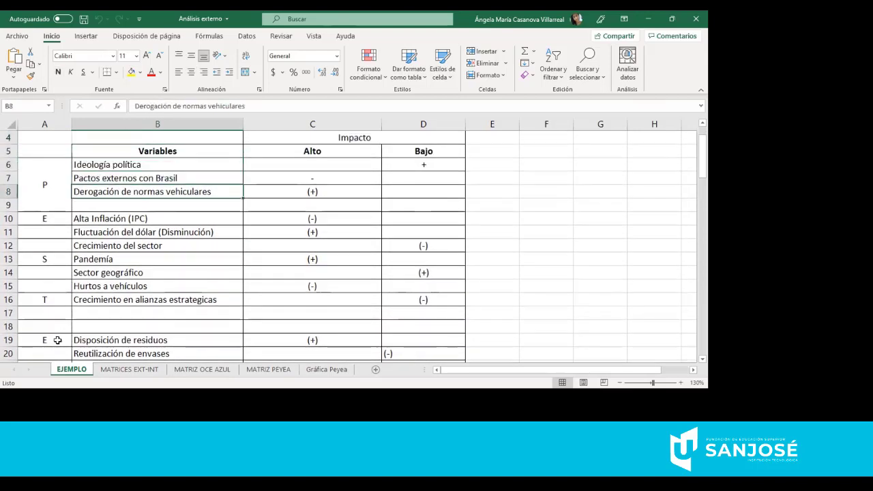
key(Down)
key(Down)
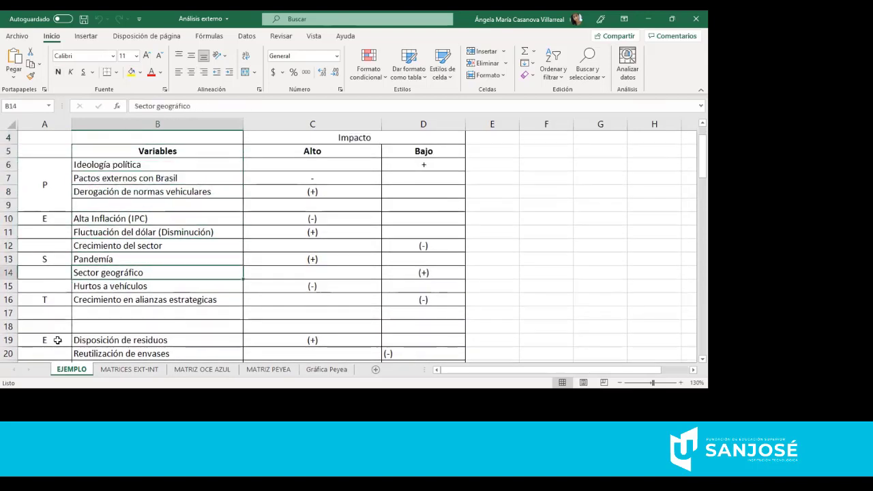
- Check the impact rating of Alta Inflación (IPC) and its Alto column heading
key(Up)
key(Up)
key(Up)
key(Up)
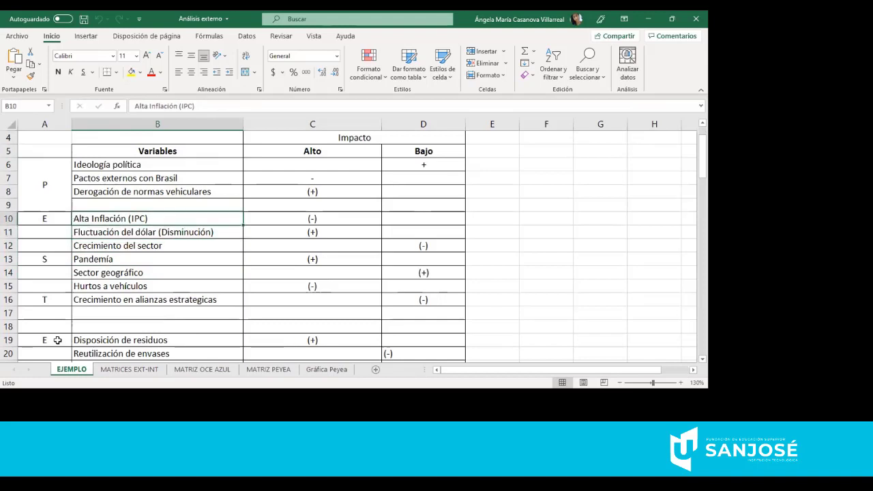
key(Right)
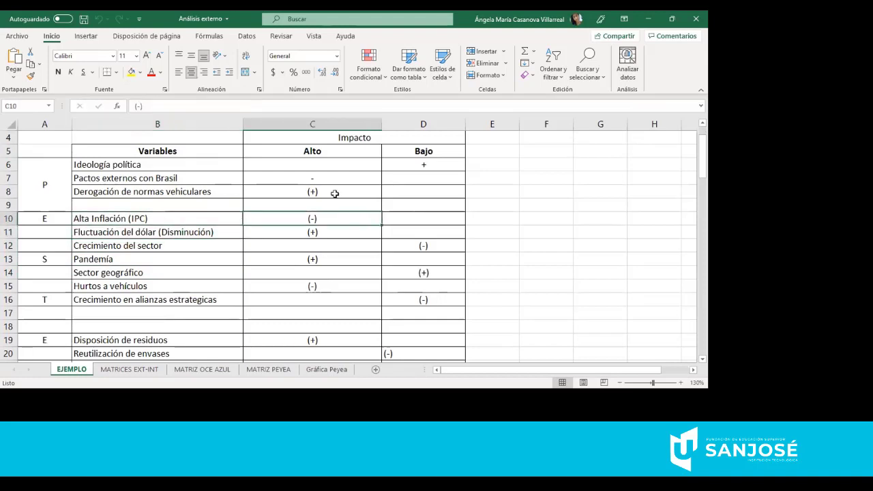
click(322, 152)
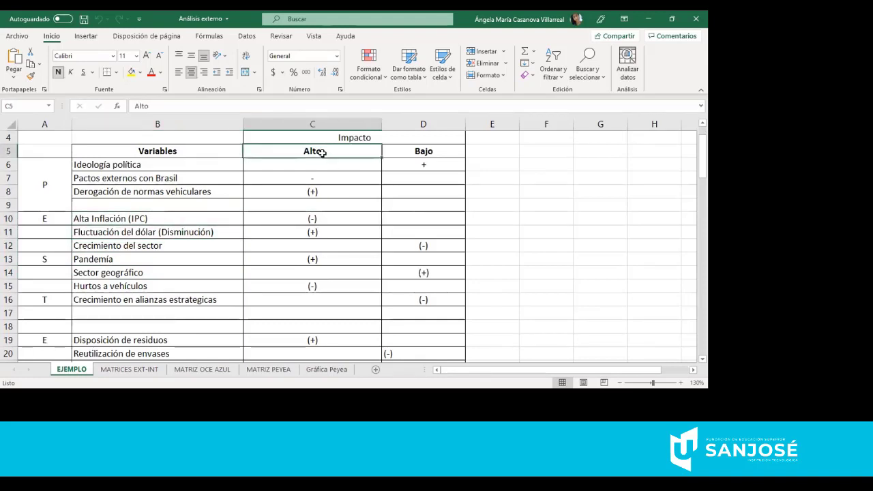
- Check the Bajo heading and the impact ratings of Alta Inflación (IPC), Fluctuación del dólar (Disminución) and Crecimiento del sector
click(425, 151)
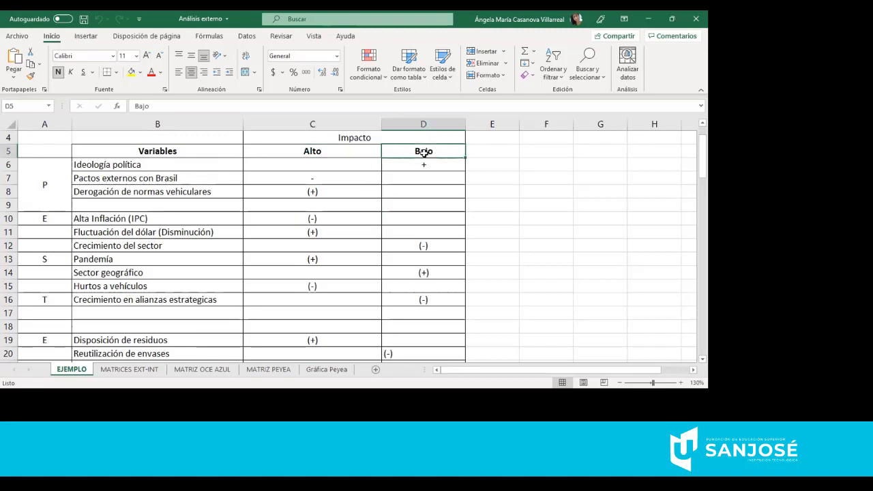
click(240, 219)
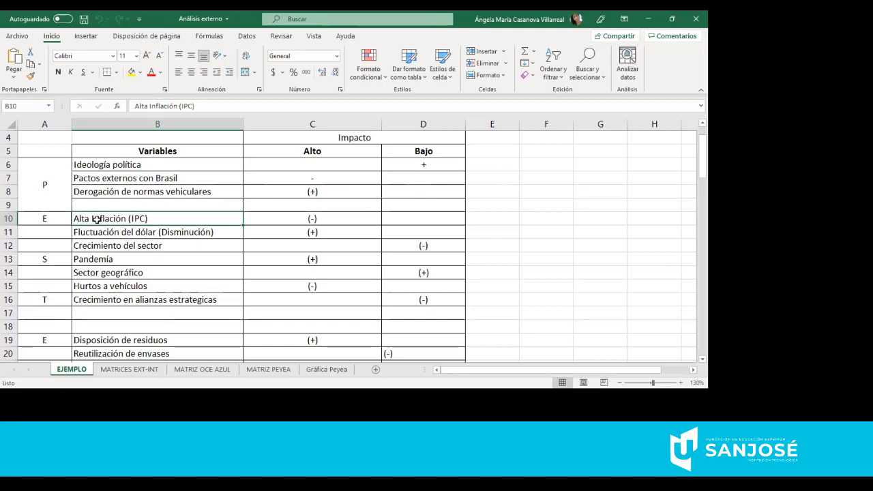
click(321, 213)
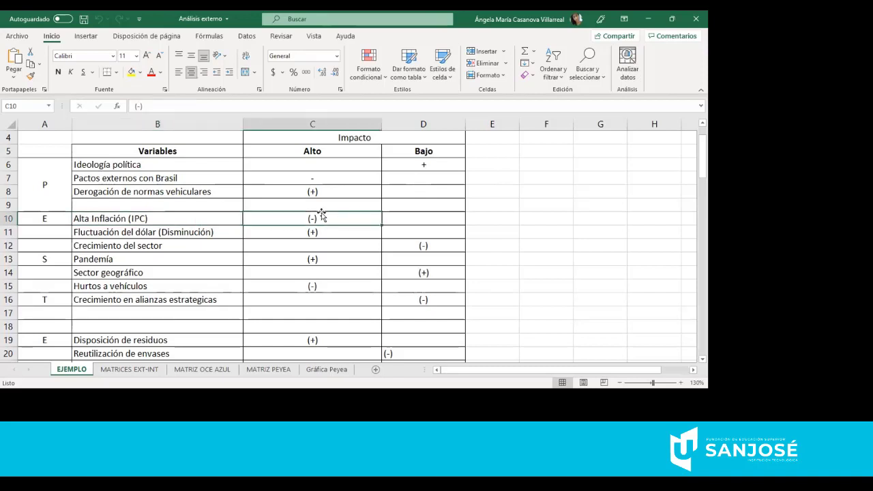
click(274, 236)
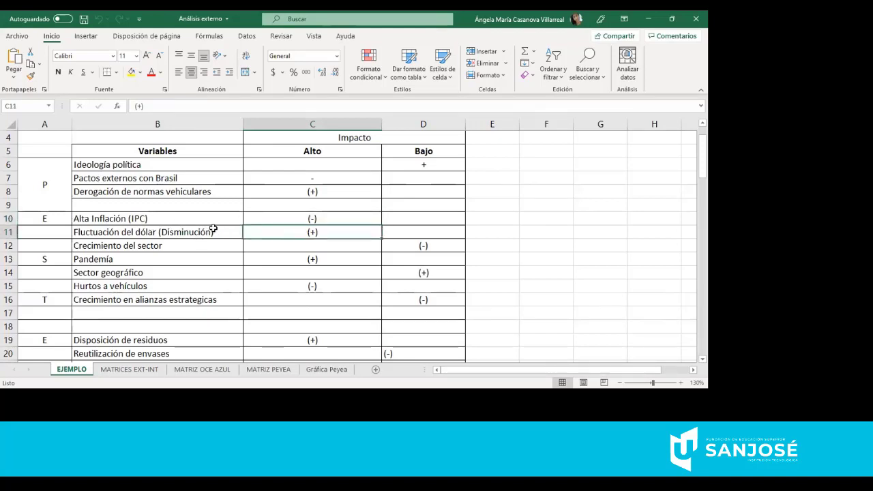
click(279, 253)
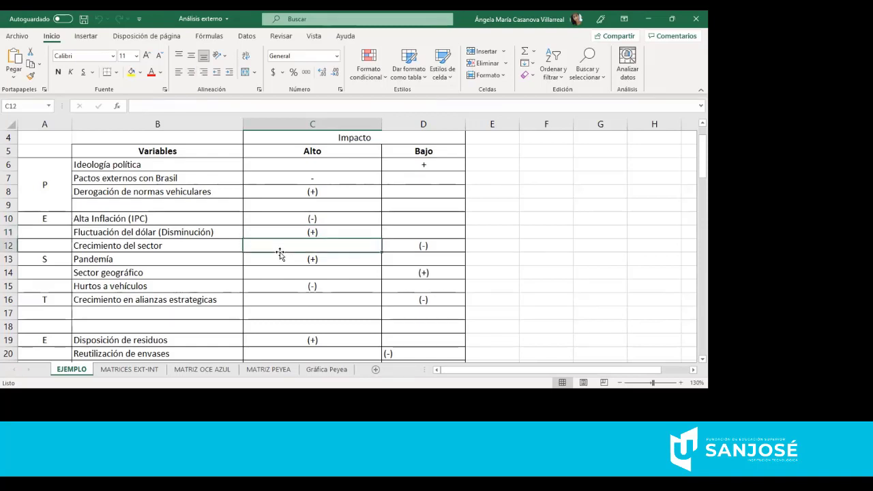
- Run through the impact ratings and return to the P variables under the Impacto headings
key(Up)
key(Up)
key(Right)
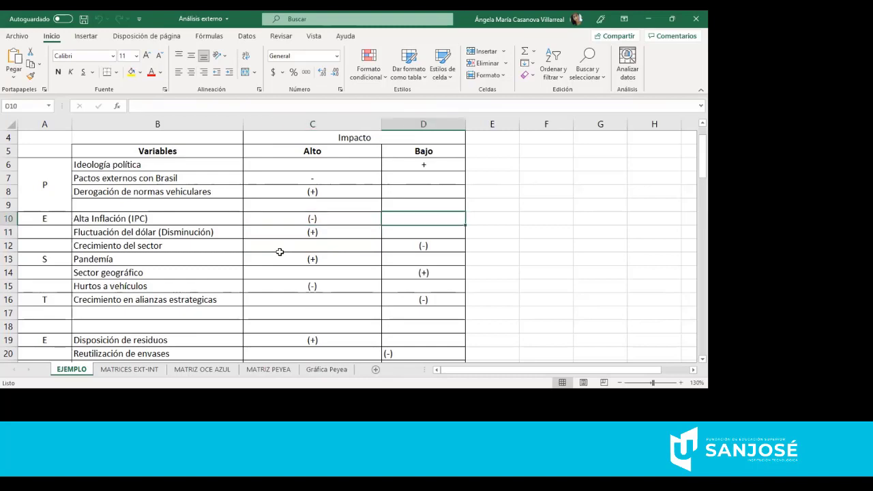
key(Left)
key(Down)
key(Down)
key(Down)
key(Down)
key(Down)
key(Down)
key(Down)
key(Down)
key(Down)
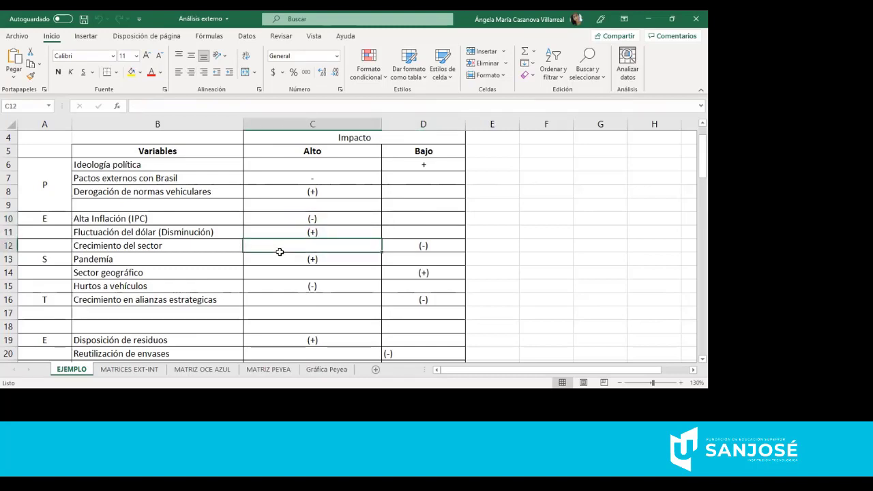
key(Up)
key(Up)
key(Up)
key(Up)
key(Up)
key(Up)
key(Up)
key(Up)
key(Up)
key(Up)
key(Up)
key(Up)
key(Up)
key(Up)
key(Up)
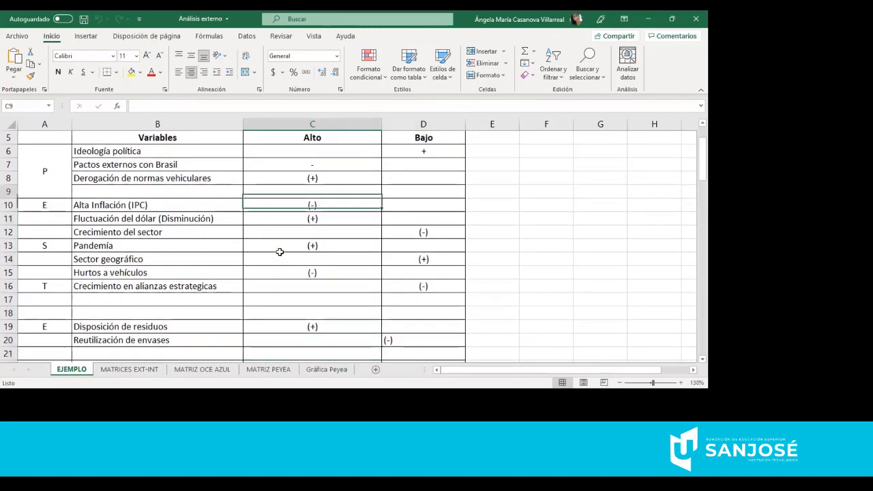
key(Up)
key(Down)
key(Down)
key(Down)
key(Down)
key(Down)
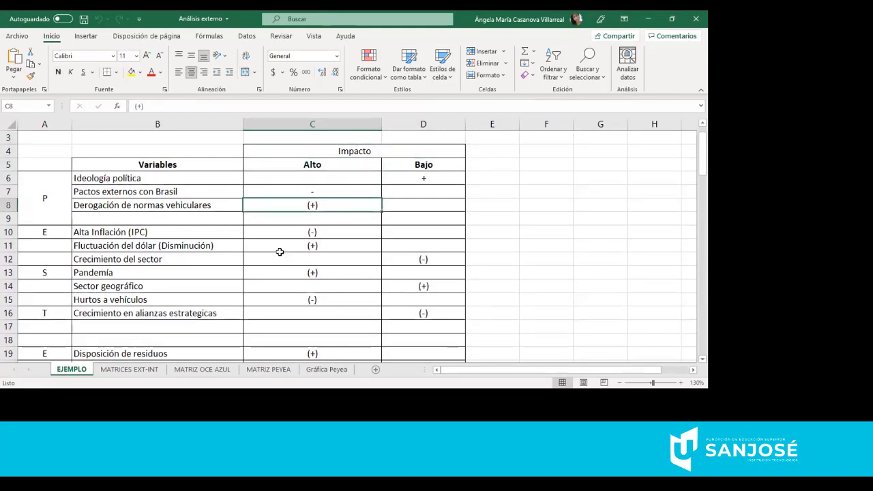
- Review the Alto impact ratings from Derogación de normas vehiculares down through Disposición de residuos to the end of the PESTEL table
key(Down)
key(Down)
key(Down)
key(Down)
key(Down)
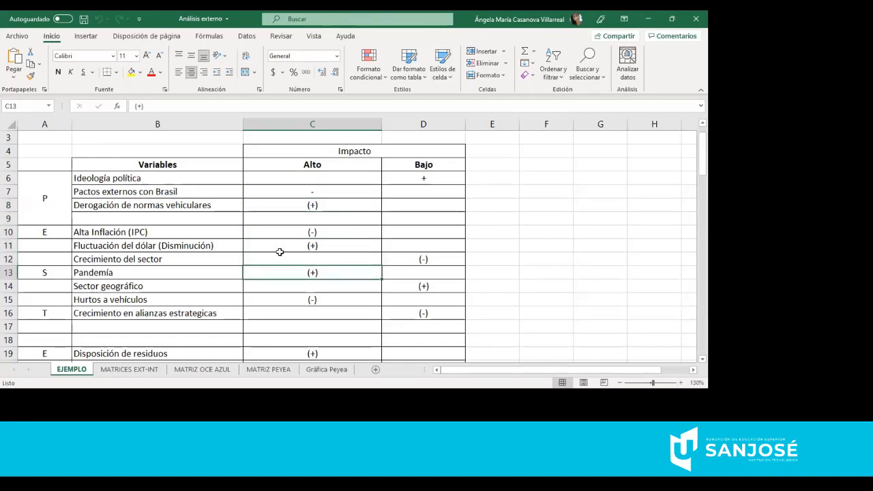
key(Down)
key(Down)
key(Down)
key(Down)
key(Down)
key(Down)
key(Down)
key(Down)
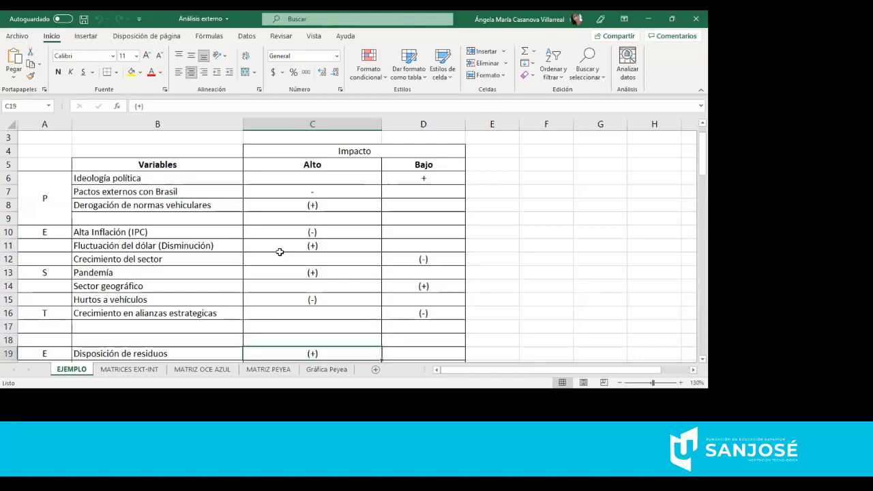
key(Down)
key(Down)
key(Down)
key(Down)
key(Down)
key(Down)
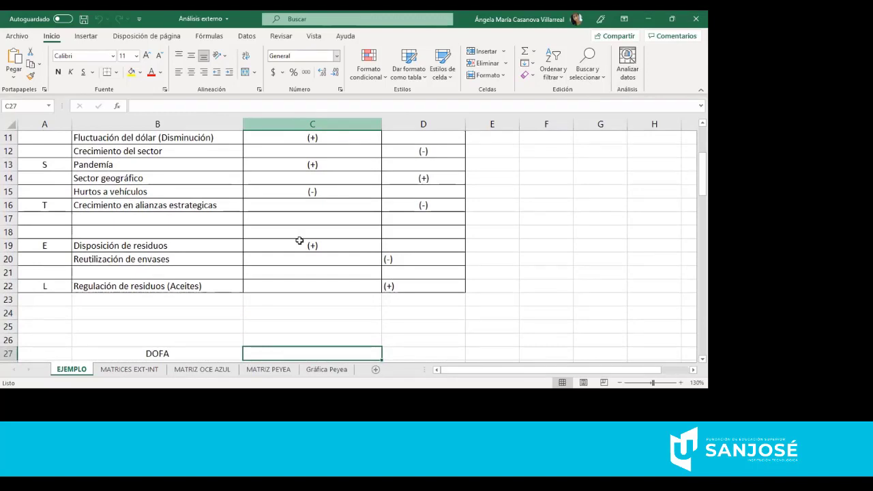
- Go to the DOFA matrix and highlight its Oportunidades list and its Amenazas list
key(Down)
key(Down)
key(Down)
key(Down)
key(Down)
key(Down)
key(Down)
key(Down)
key(Down)
key(Down)
key(Down)
key(Down)
key(Down)
key(Down)
key(Down)
key(Down)
key(Down)
key(Down)
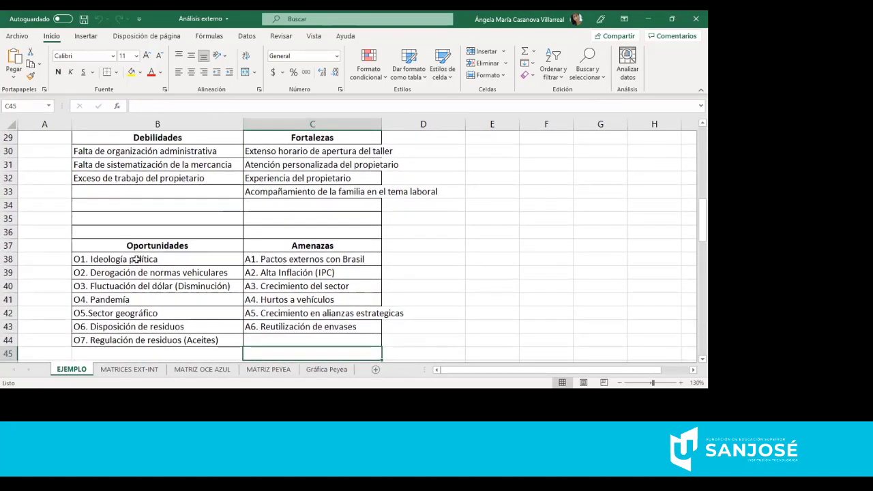
click(133, 259)
drag(132, 257, 118, 342)
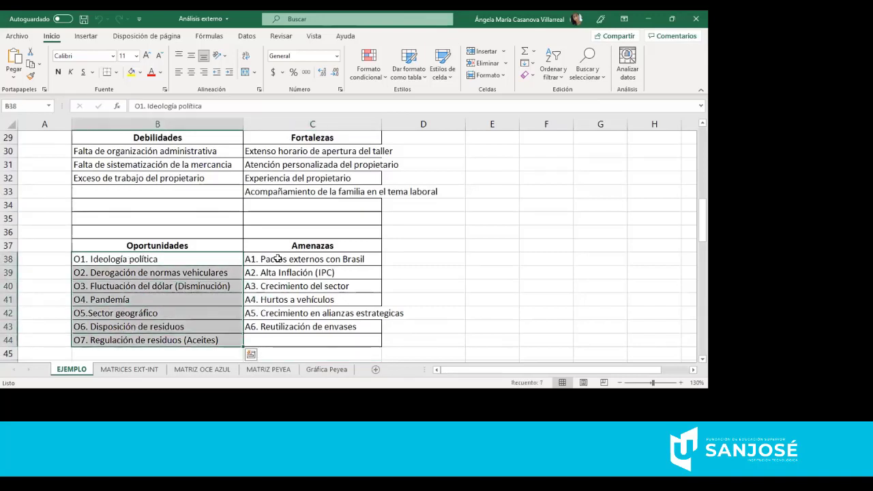
drag(276, 262, 274, 341)
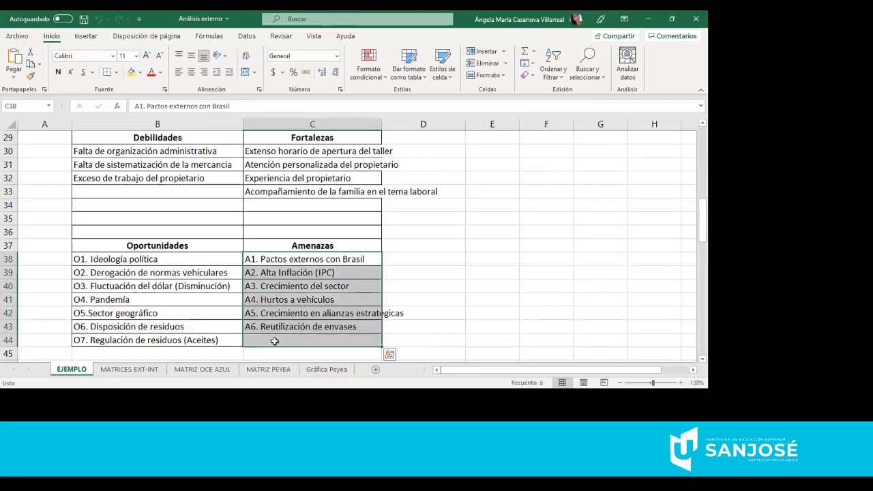
- Look over the Debilidades and Fortalezas quadrants of the DOFA matrix
click(174, 191)
click(278, 178)
key(Up)
key(Up)
key(Up)
key(Up)
key(Up)
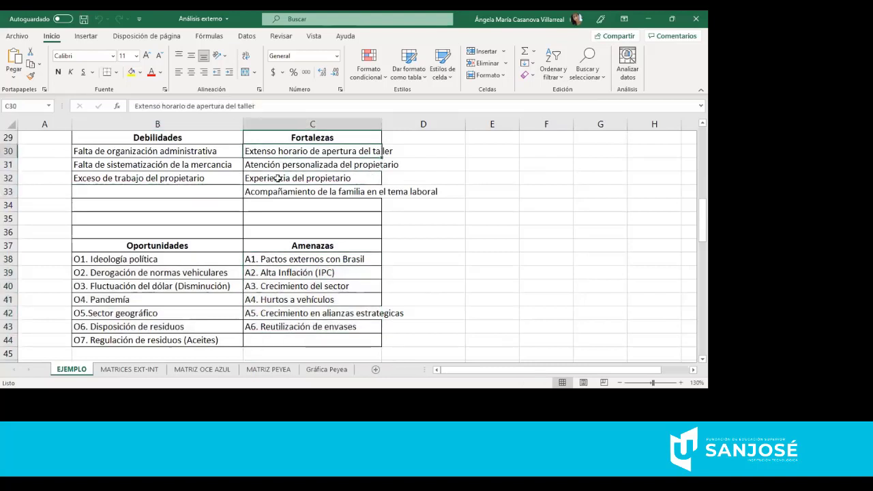
key(Up)
key(Up)
key(Down)
key(Down)
key(Down)
- Review the Debilidades entries from Falta de organización administrativa to Exceso de trabajo del propietario
key(Left)
key(Left)
key(Down)
key(Down)
key(Right)
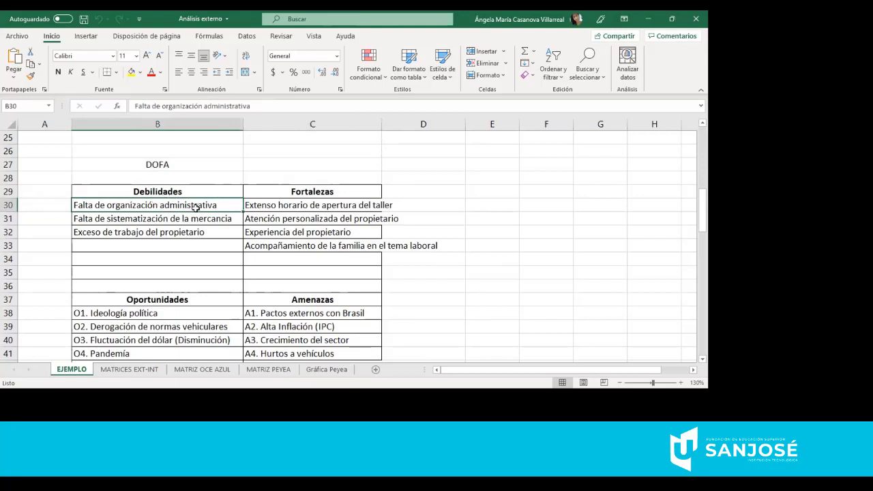
click(141, 219)
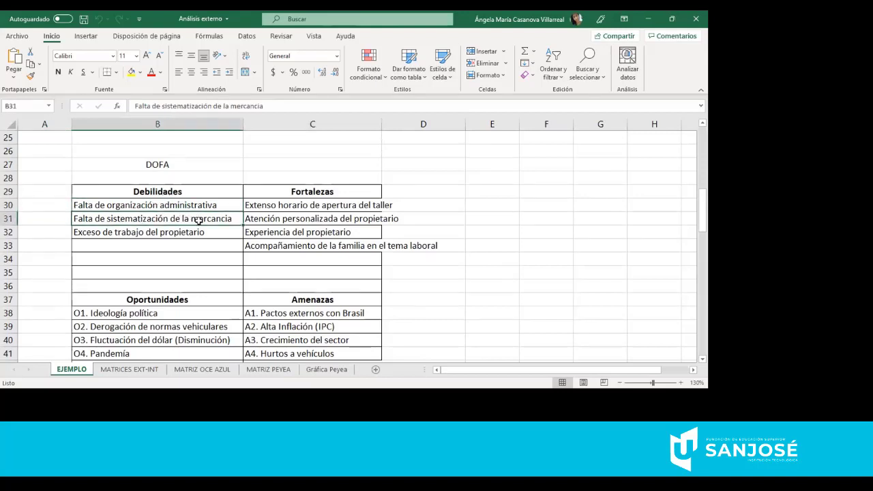
click(179, 232)
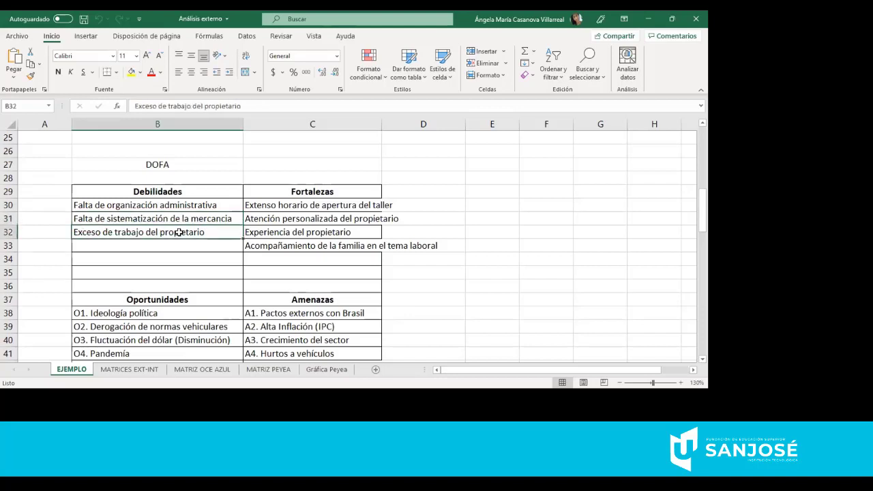
- Review the Fortalezas entries from Extenso horario de apertura del taller to Acompañamiento de la familia en el tema laboral
click(311, 194)
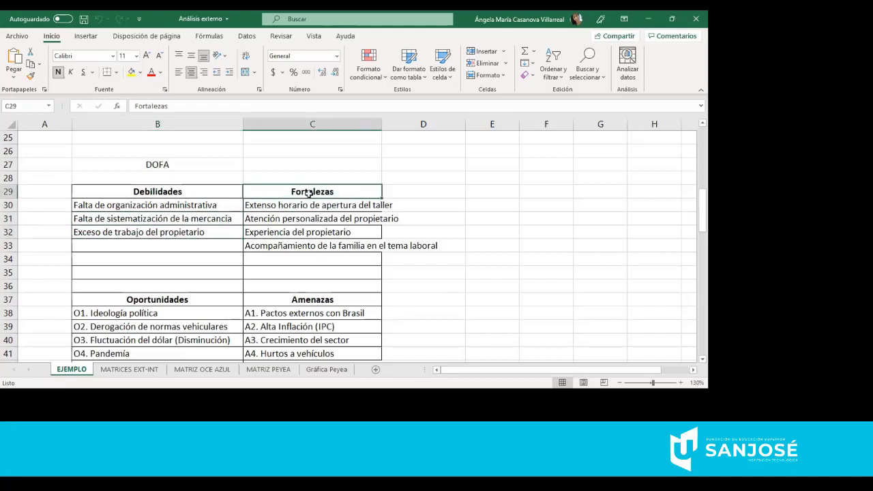
click(259, 208)
click(264, 217)
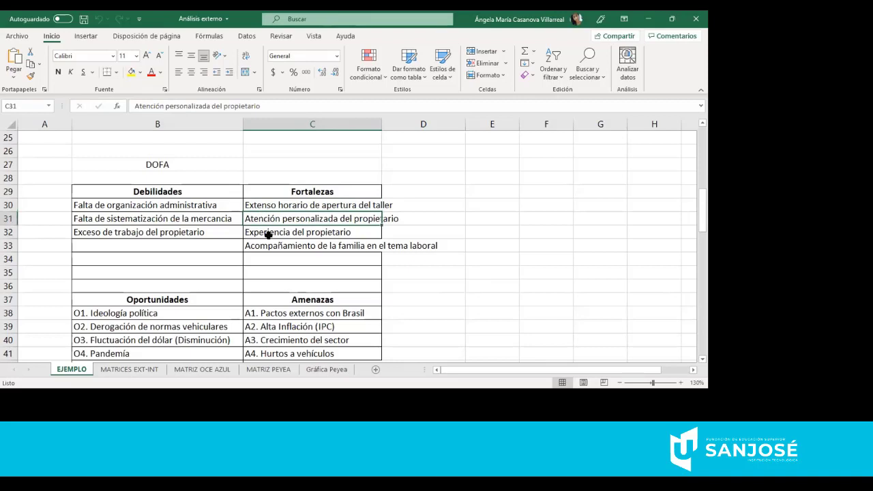
click(269, 235)
click(260, 248)
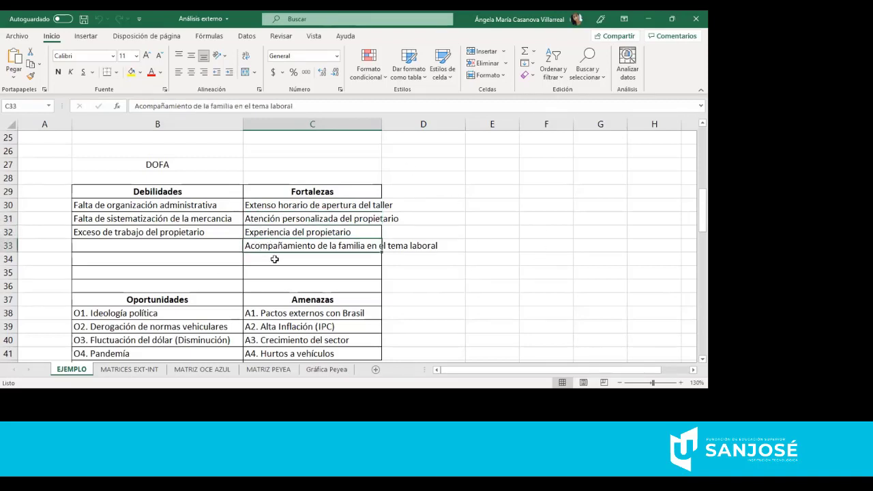
key(Up)
key(Up)
key(Up)
key(Up)
key(Down)
key(Down)
key(Down)
key(Down)
key(Down)
key(Down)
key(Down)
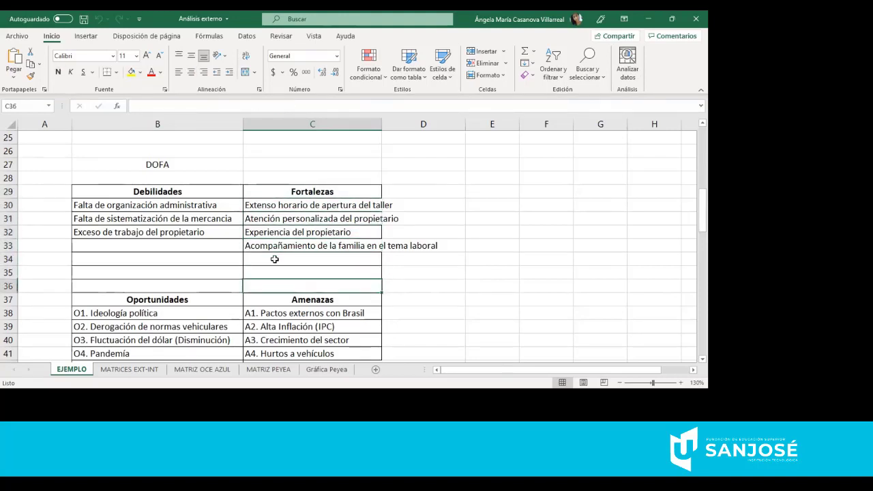
- Examine the Oportunidades and Amenazas headings and highlight opportunities O1 to O7
key(Left)
key(Left)
key(Down)
key(Down)
key(Down)
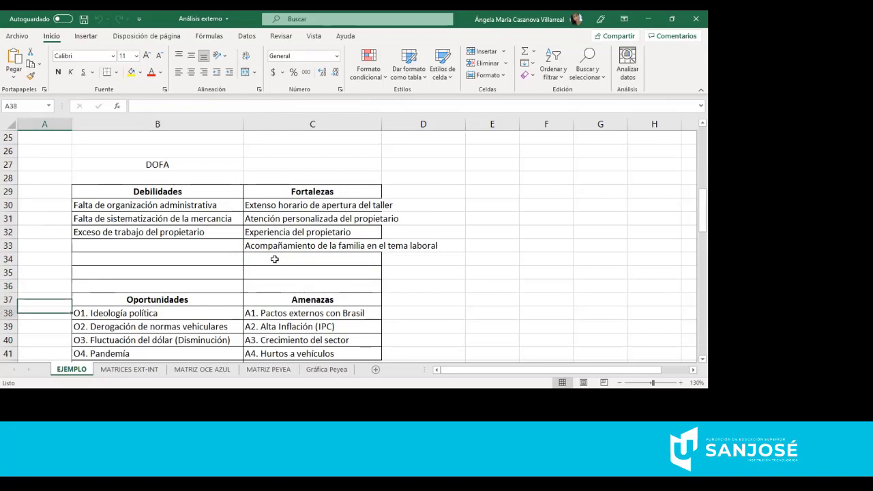
key(Down)
key(Down)
key(Down)
key(Down)
key(Down)
key(Down)
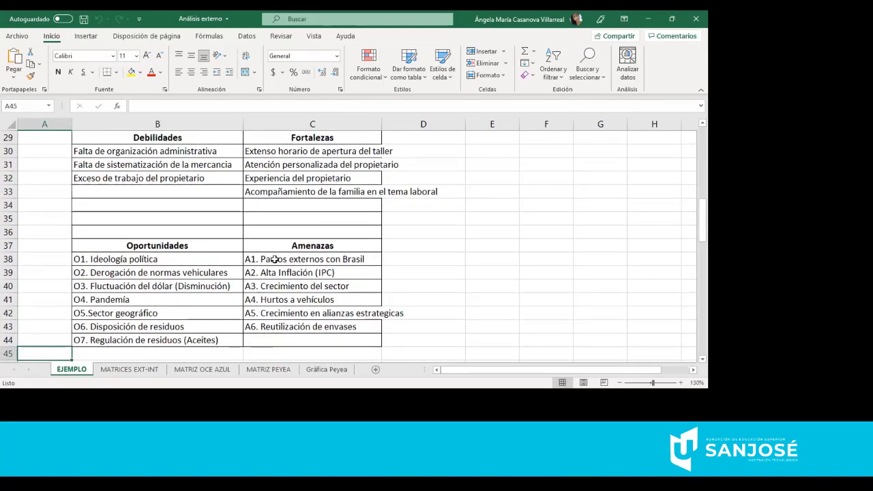
click(131, 247)
drag(319, 230, 327, 246)
drag(147, 260, 197, 341)
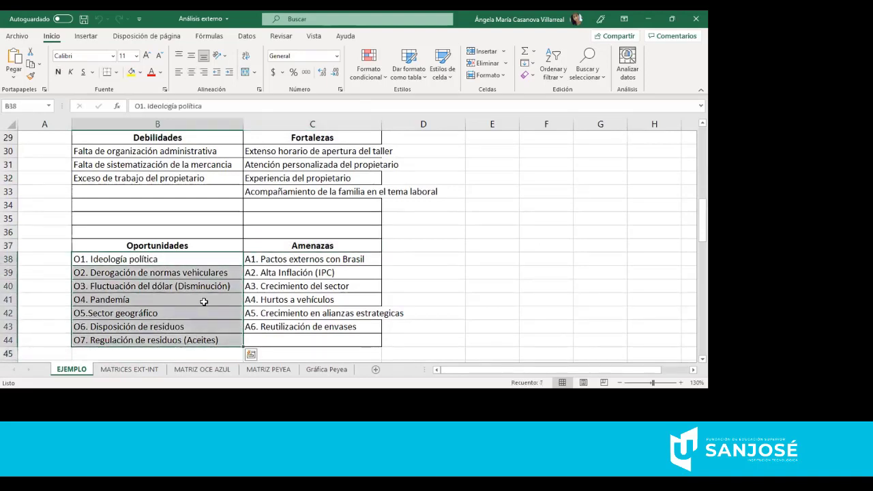
- Highlight the Debilidades and Fortalezas quadrants together, from their headings through row 34, and clear the selection
drag(193, 140, 322, 132)
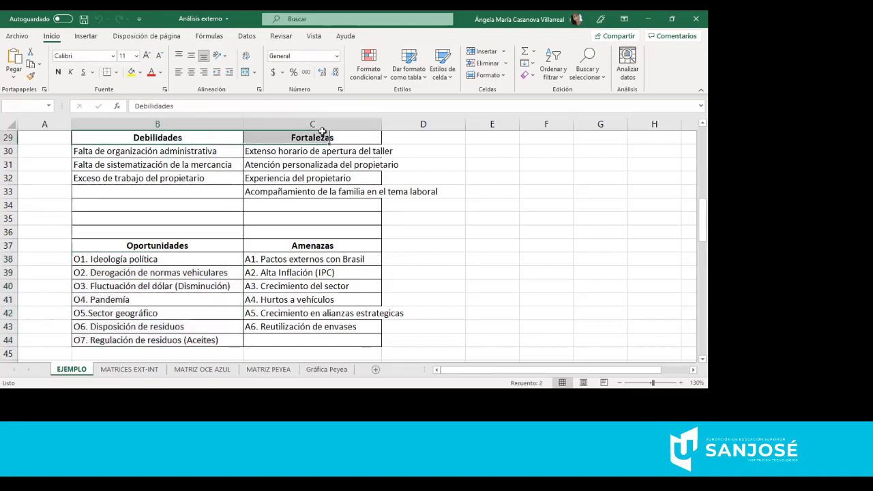
drag(336, 198, 336, 218)
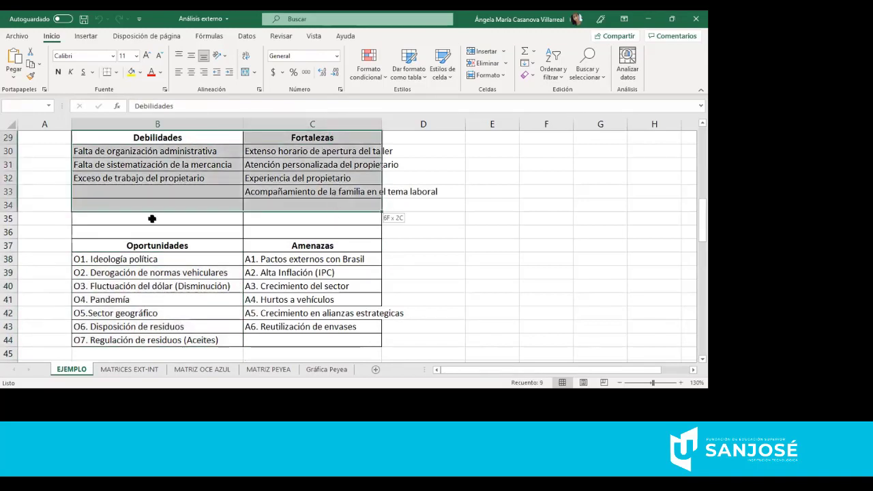
click(49, 208)
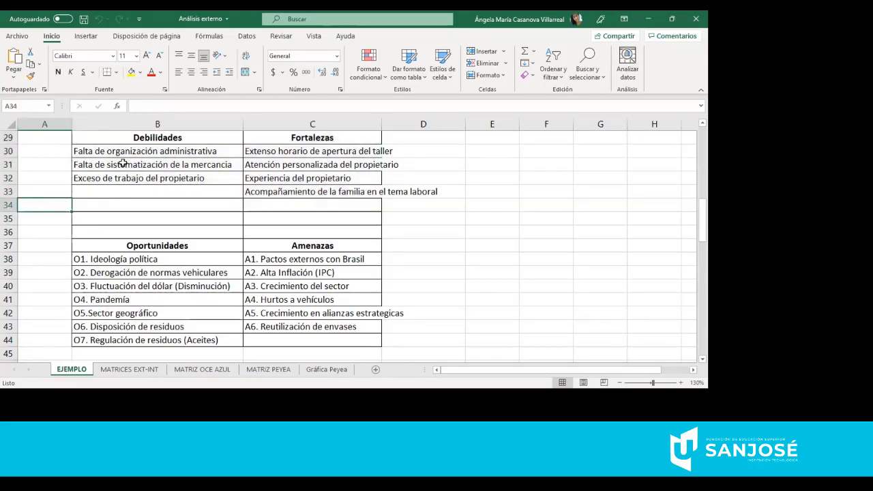
- Go past the DOFA matrix to the MATRIZ MEFI / EFI table and view its Fortalezas factors
click(123, 162)
key(Down)
key(Down)
key(Down)
key(Down)
key(Down)
key(Down)
key(Down)
key(Down)
key(Down)
key(Down)
key(Down)
key(Down)
key(Down)
key(Down)
key(Down)
key(Down)
key(Down)
key(Down)
key(Down)
key(Down)
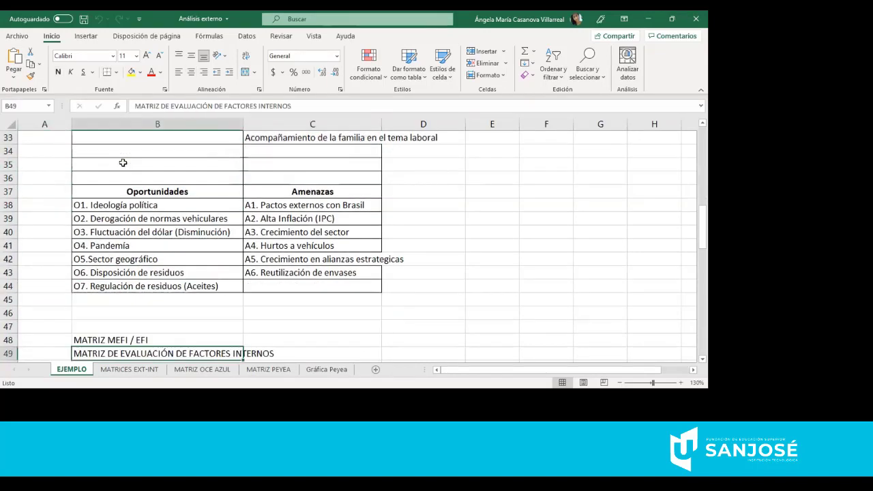
key(Down)
key(Down)
key(Down)
key(Down)
key(Down)
key(Down)
key(Down)
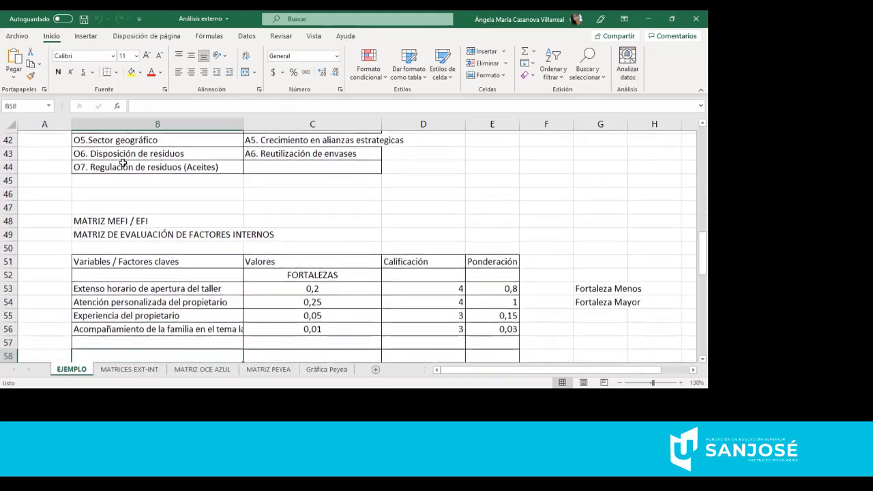
- View the MEFI table down to the Ponderación total and point out its FORTALEZAS and DEBILIDADES headings
key(Down)
key(Down)
key(Down)
key(Down)
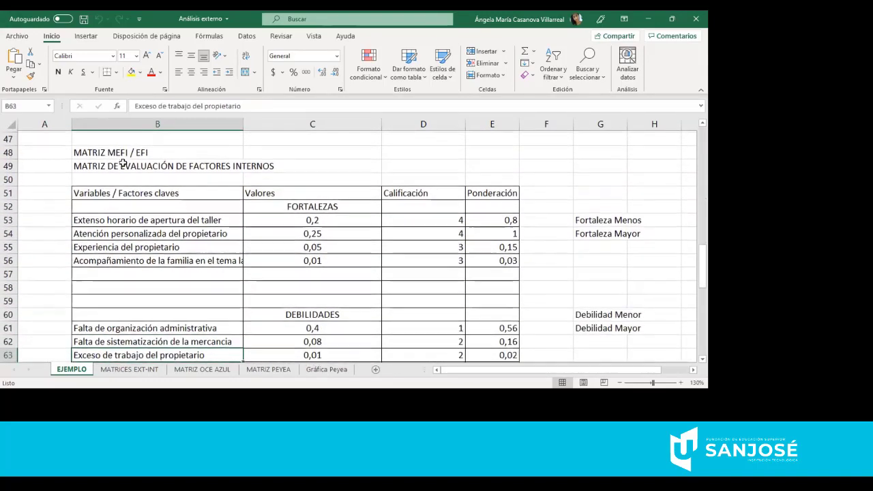
key(Down)
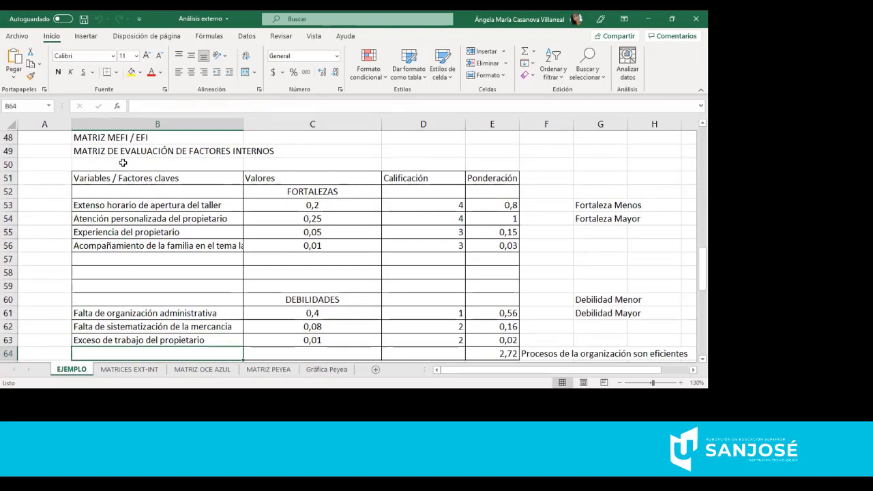
click(119, 194)
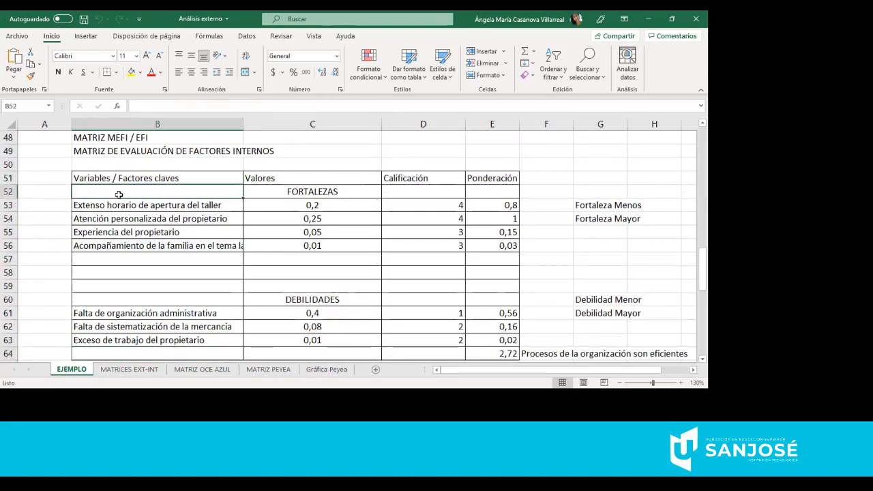
click(275, 190)
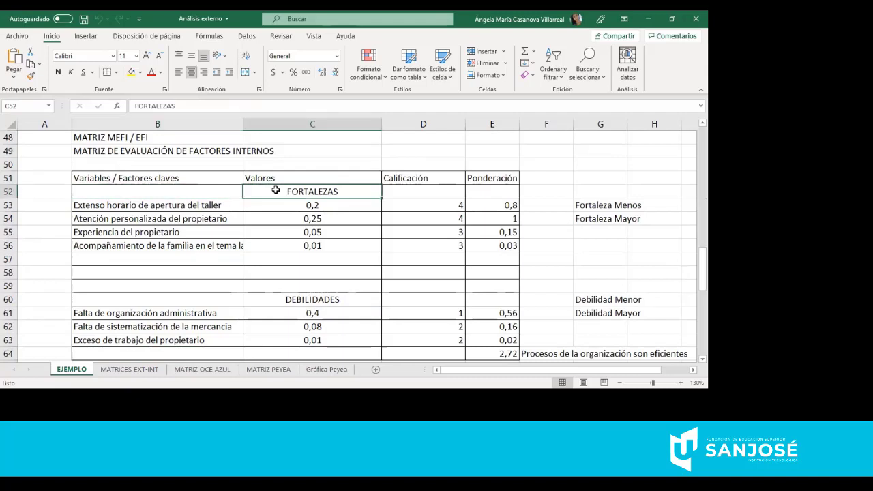
click(259, 297)
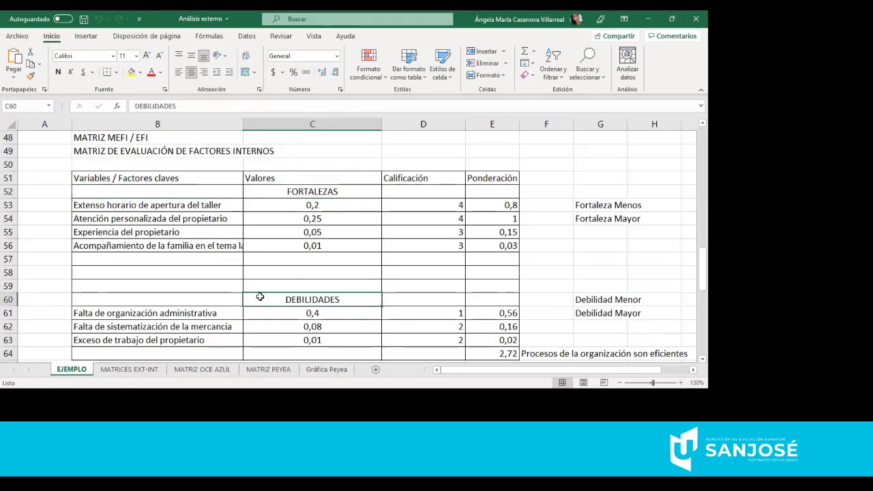
- Go through the key factors from Extenso horario de apertura del taller to Exceso de trabajo del propietario and past the table's end
click(153, 201)
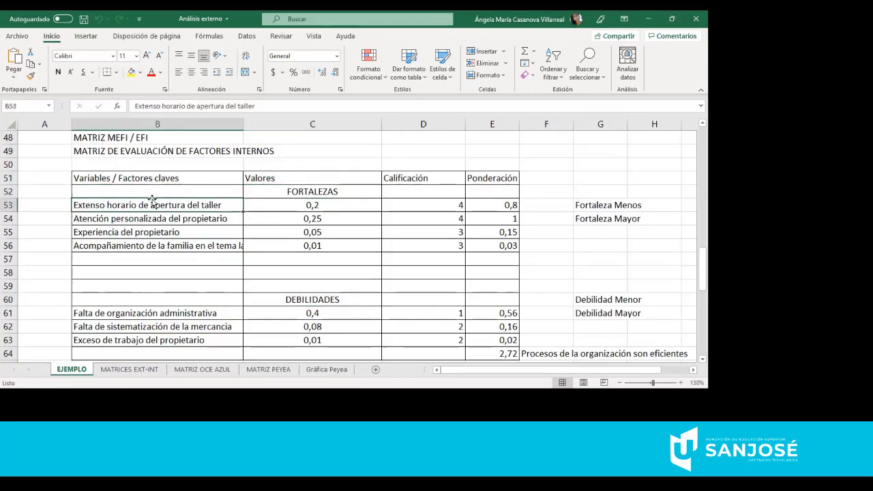
key(Down)
key(Down)
key(Down)
key(Down)
key(Down)
key(Down)
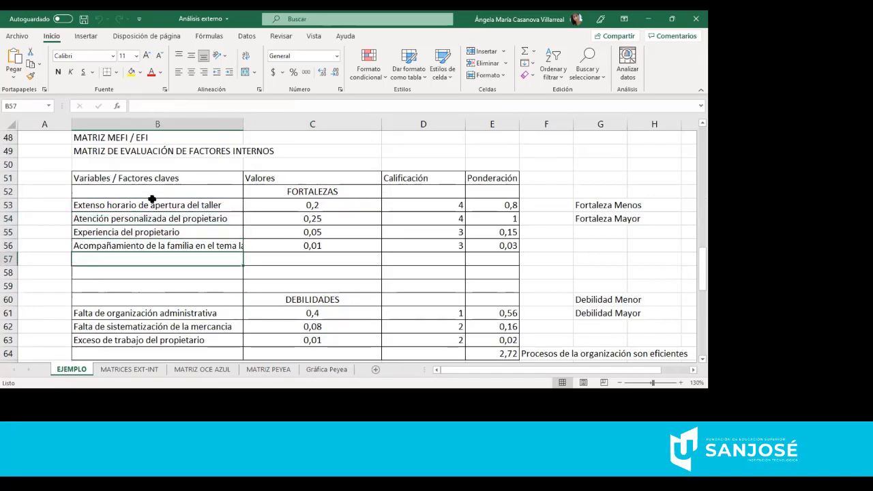
key(Down)
key(Down)
key(Down)
key(Down)
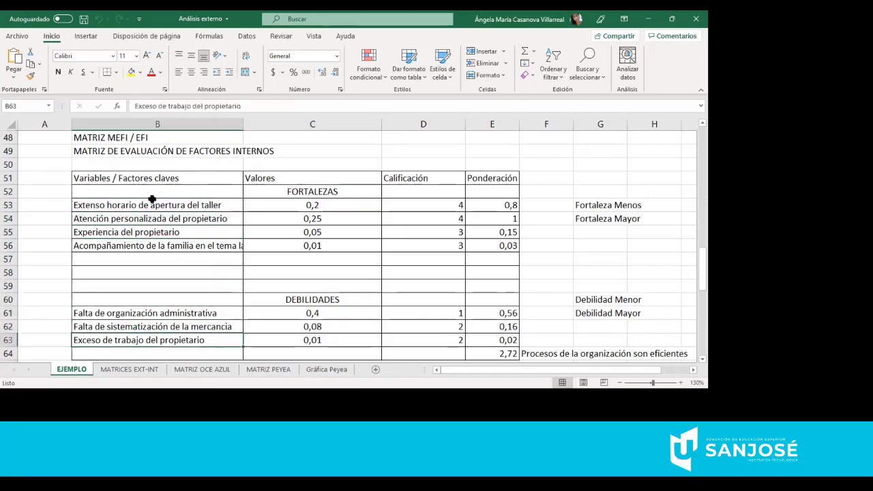
key(Down)
key(Down)
key(Down)
key(Down)
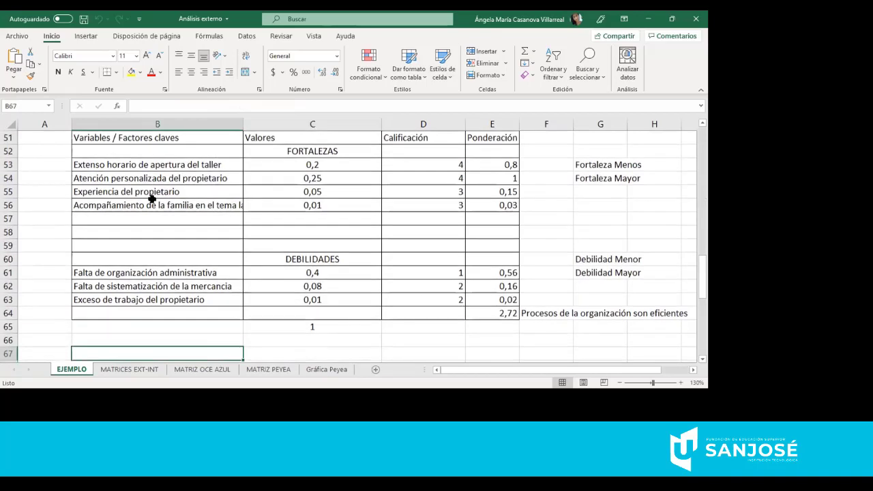
- Format the four Fortalezas weights in the Valores column, C53 to C56, as percentages
click(281, 141)
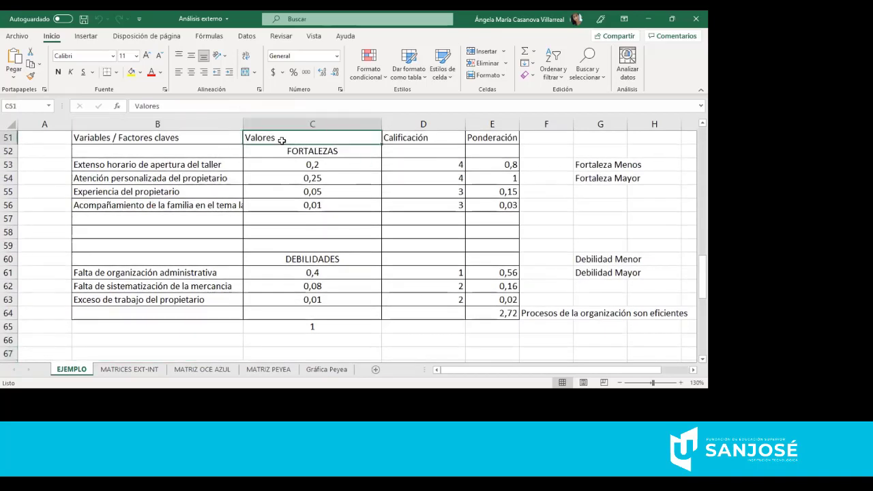
click(284, 178)
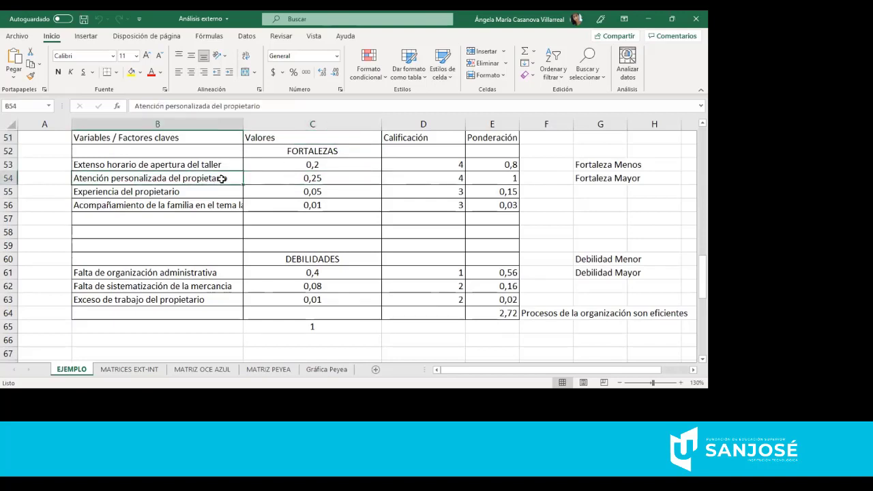
click(312, 165)
drag(312, 165, 312, 208)
click(274, 72)
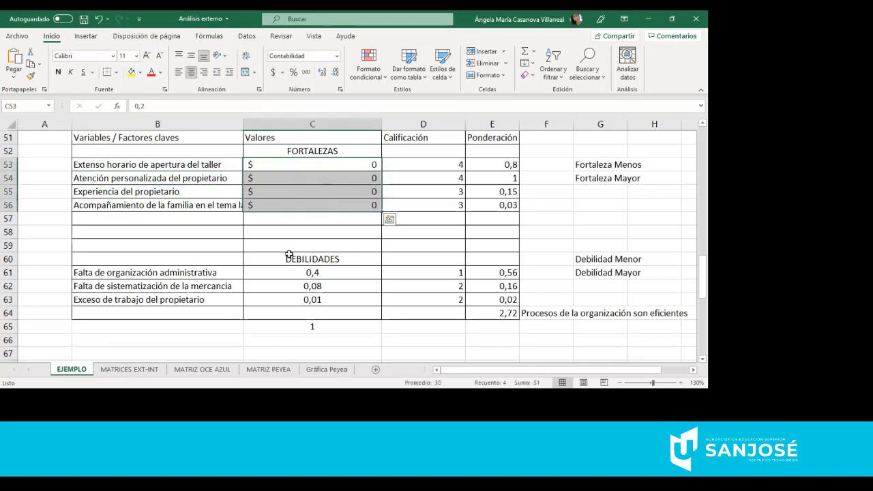
click(292, 73)
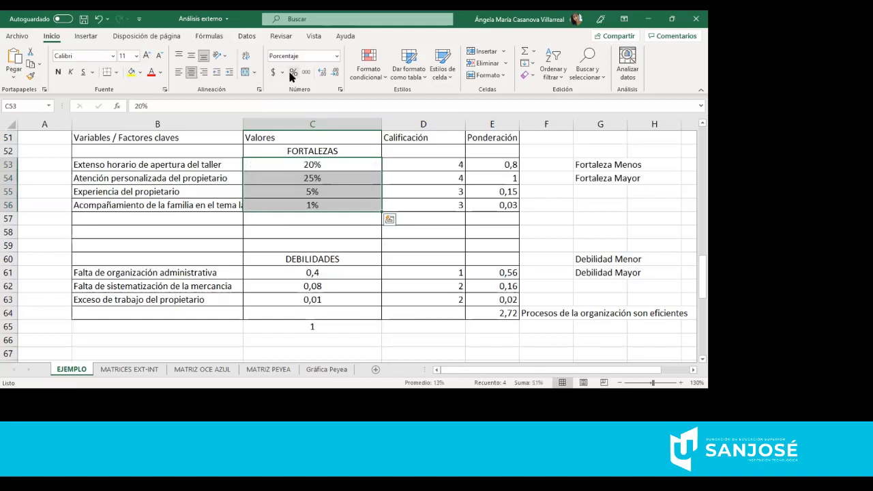
- Format the Debilidades weights and the Valores total in C65 as percentages
drag(302, 275, 309, 339)
click(293, 73)
click(273, 312)
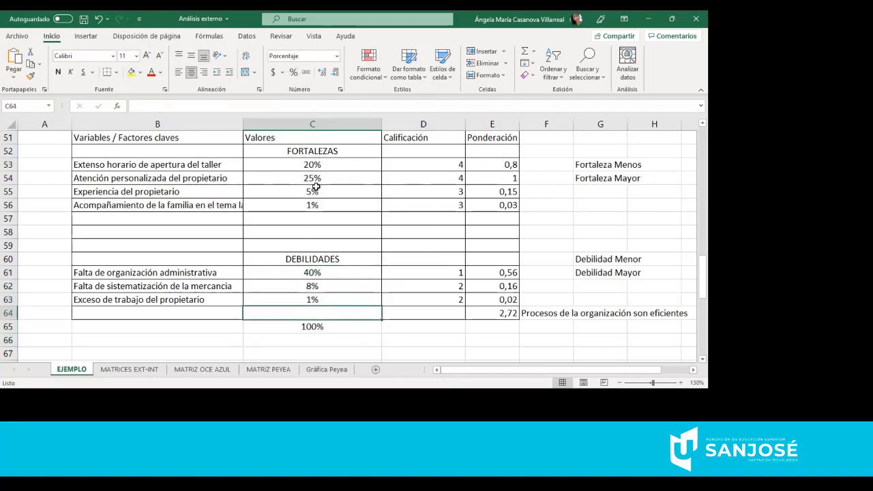
- Review the Valores percentages of the Fortalezas and Debilidades factors and check the column total in C65
click(313, 180)
click(296, 162)
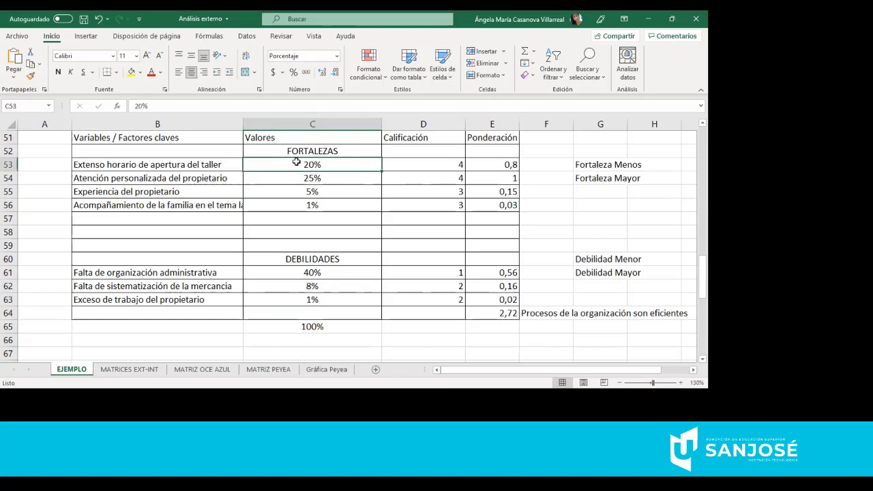
click(306, 275)
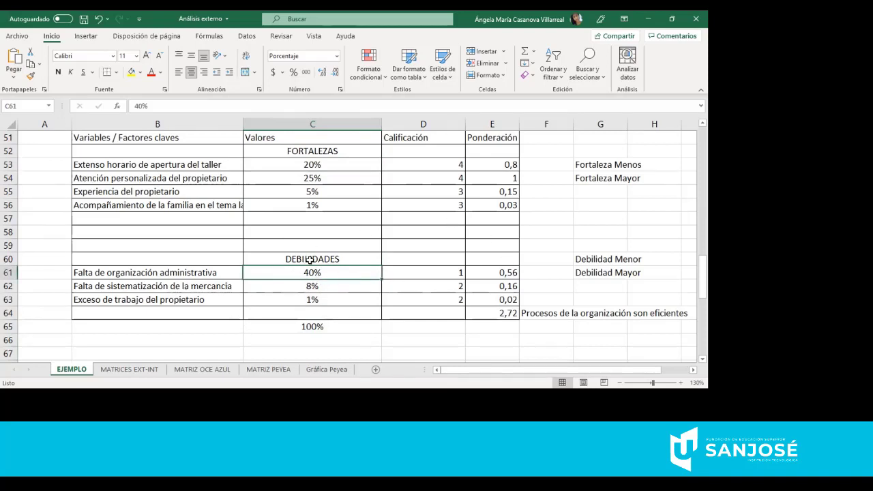
double_click(311, 326)
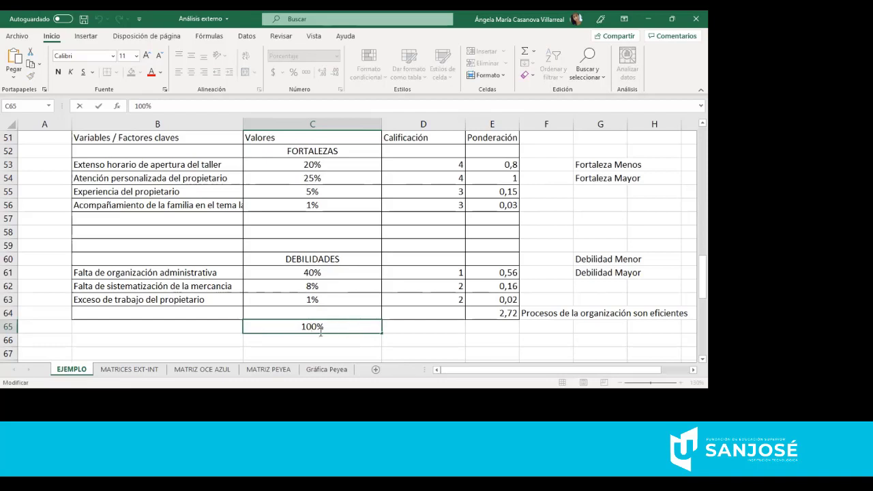
click(300, 164)
drag(302, 186, 306, 213)
- Examine the rating scale beside the table for Fortaleza Menos and Fortaleza Mayor
click(436, 155)
key(Right)
key(Right)
key(Right)
key(Right)
key(Right)
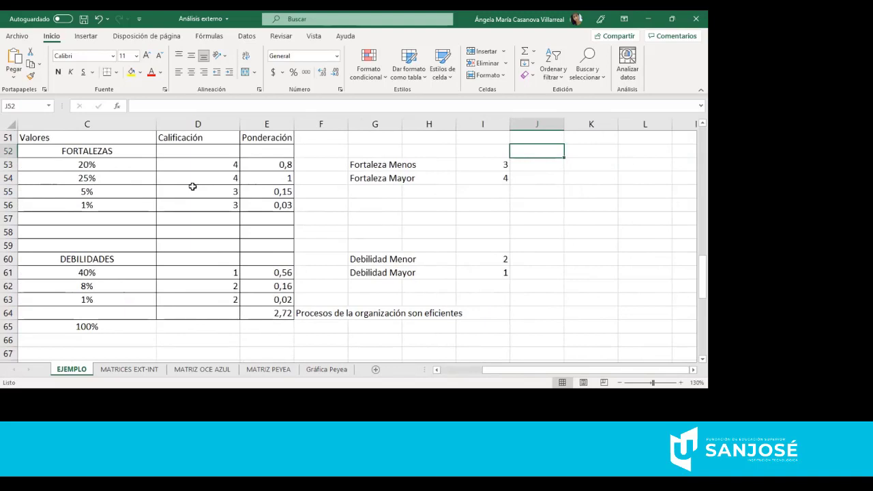
click(341, 166)
click(374, 174)
click(374, 166)
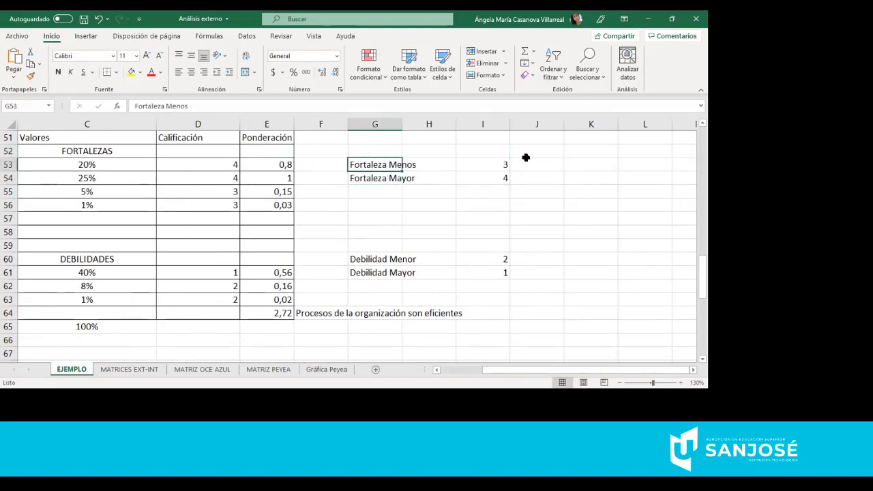
click(476, 162)
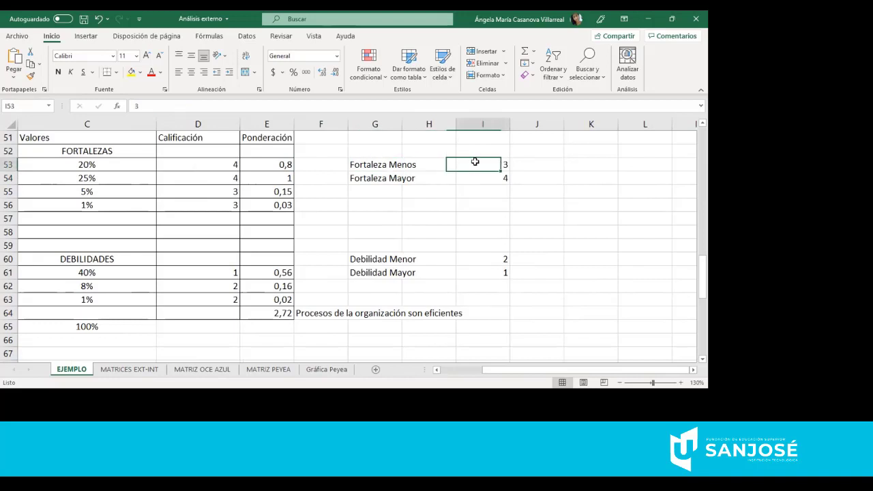
click(372, 191)
click(467, 181)
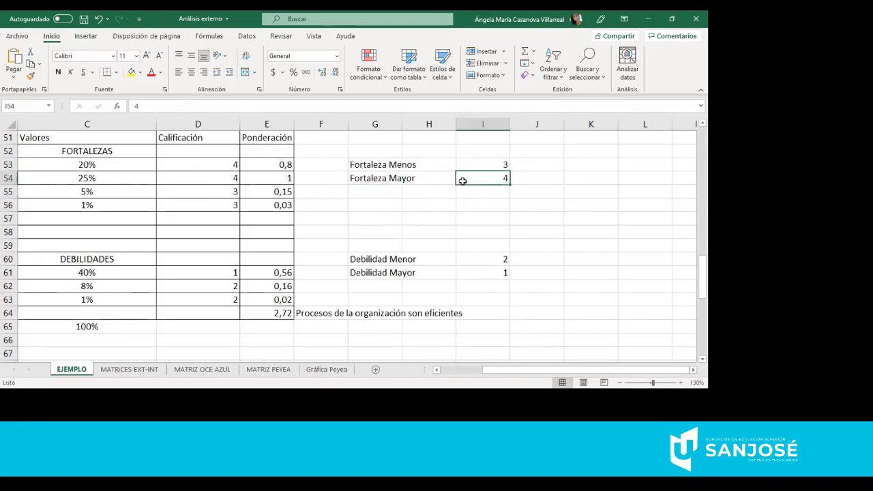
- Highlight the Calificación of Extenso horario and Atención personalizada and compare them with the Fortaleza rating scale
click(156, 179)
key(Home)
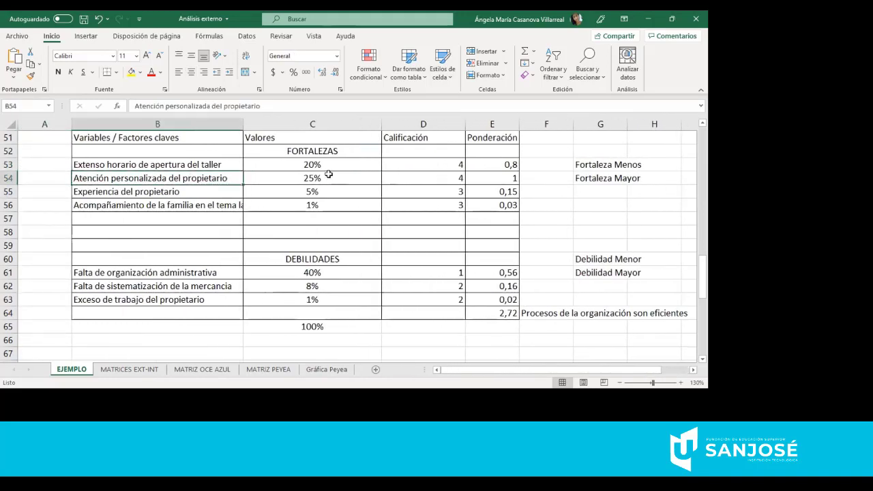
click(428, 164)
drag(428, 164, 435, 178)
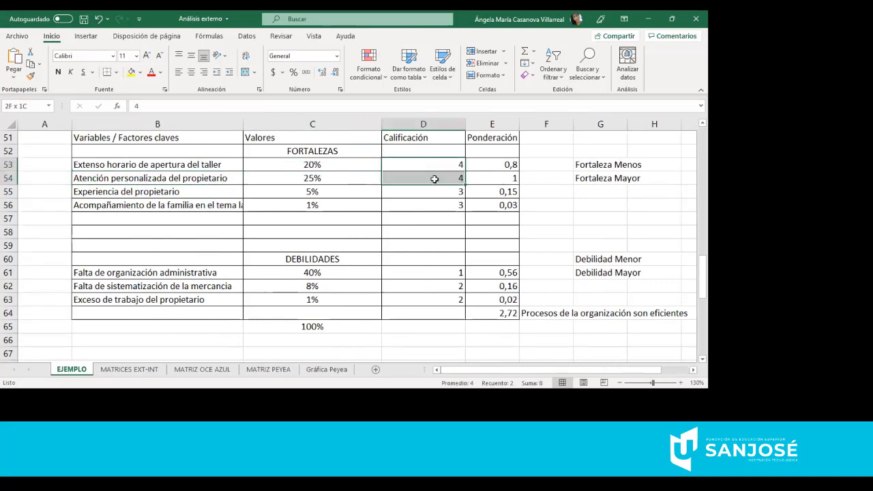
key(Right)
key(Right)
key(Right)
key(Right)
key(Right)
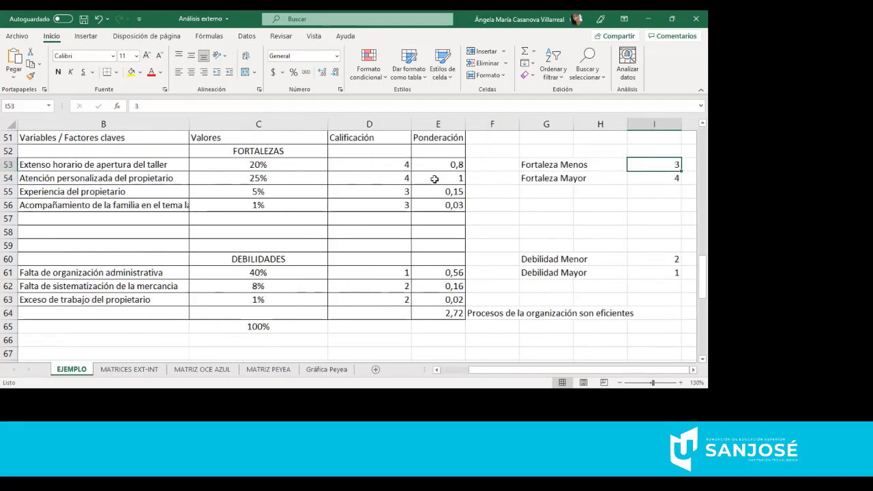
key(Left)
key(Left)
key(Left)
key(Left)
key(Left)
key(Left)
key(Left)
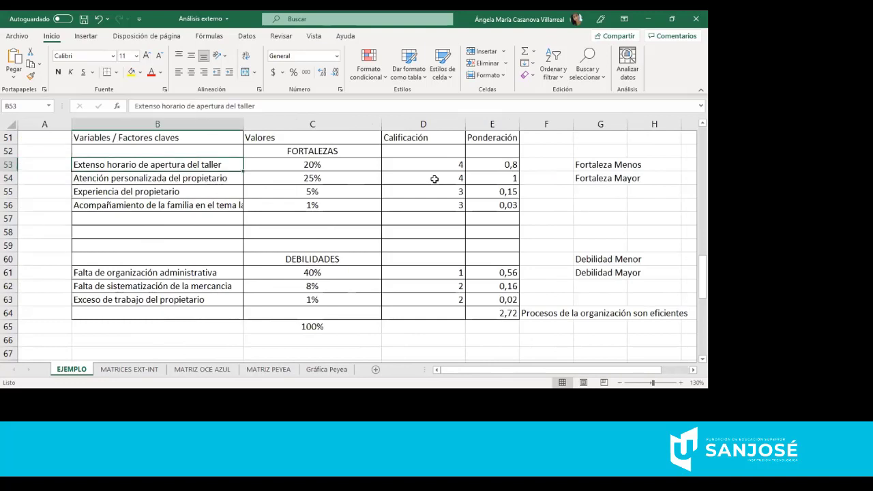
- Highlight the Calificación of Experiencia del propietario and Acompañamiento de la familia and compare them with the scale
drag(433, 194, 436, 217)
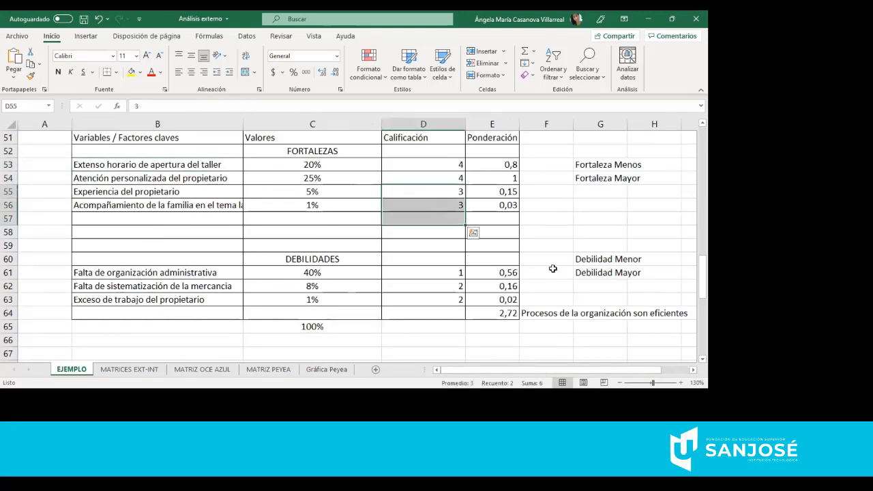
key(Right)
key(Right)
key(Right)
key(Right)
key(Right)
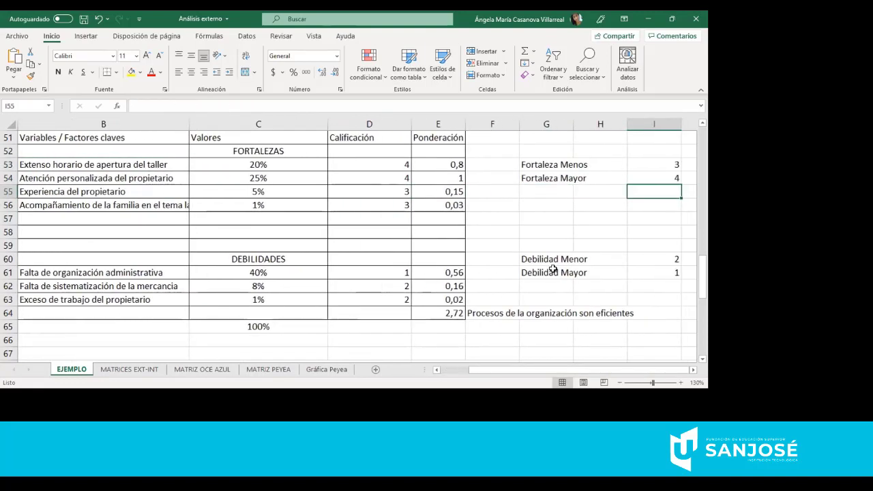
- Examine the Calificación of the three Debilidades factors, ending on Falta de organización administrativa
click(343, 284)
drag(349, 295, 350, 300)
click(348, 271)
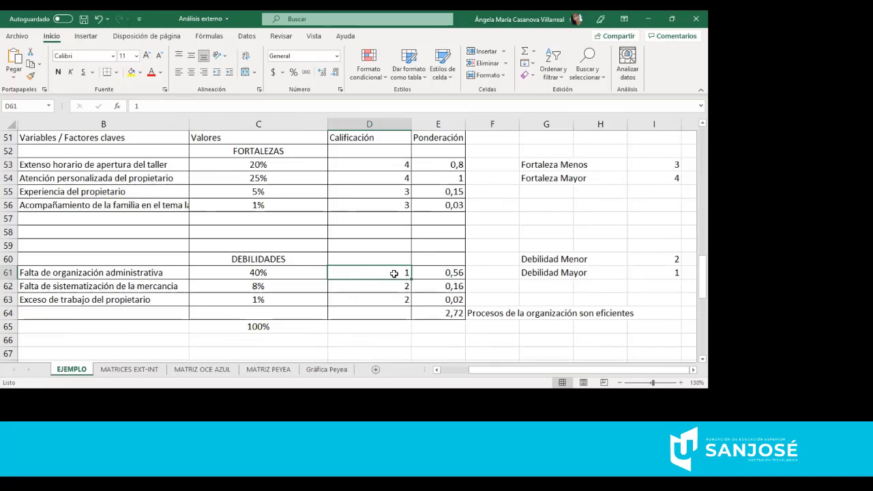
- Inspect the Ponderación formulas of the four Fortalezas factors, E53 to E56, leaving each one as it is
click(456, 164)
double_click(457, 164)
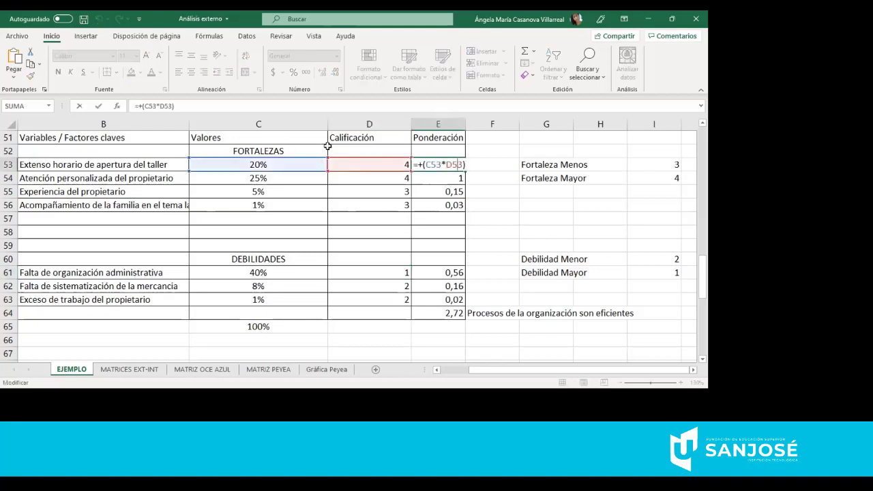
key(Return)
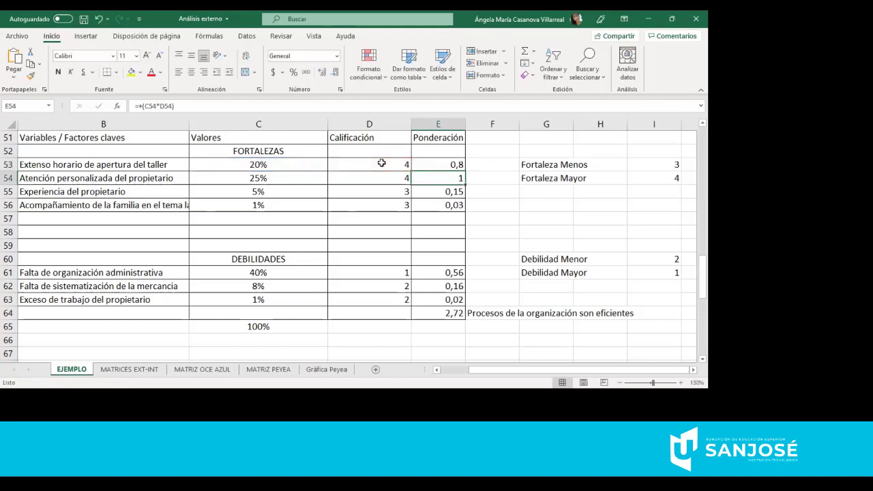
key(F2)
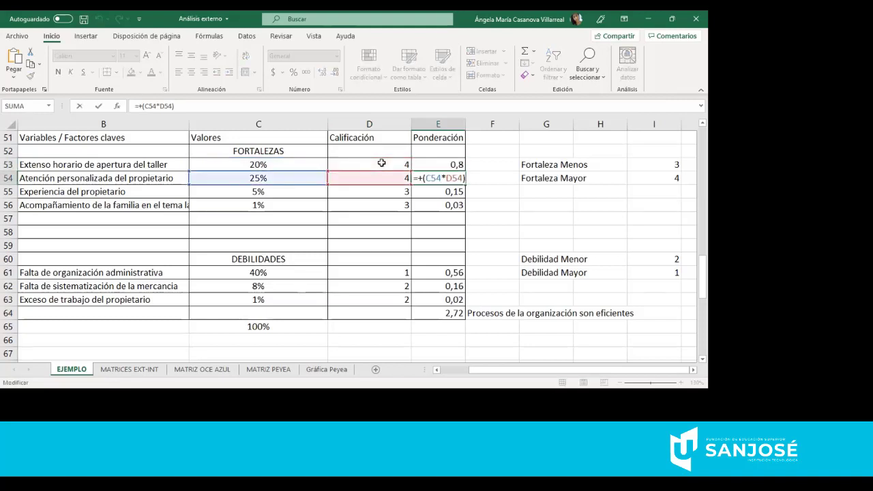
key(Return)
key(F2)
key(Return)
key(F2)
key(Return)
- Inspect the Ponderación formulas of the three Debilidades factors, E61 to E63, without editing them
key(Down)
key(Down)
key(Down)
key(Down)
key(F2)
key(Return)
key(F2)
key(Return)
key(F2)
key(Return)
- Inspect the SUMA formula behind the Ponderación total in E64 and select that total
key(F2)
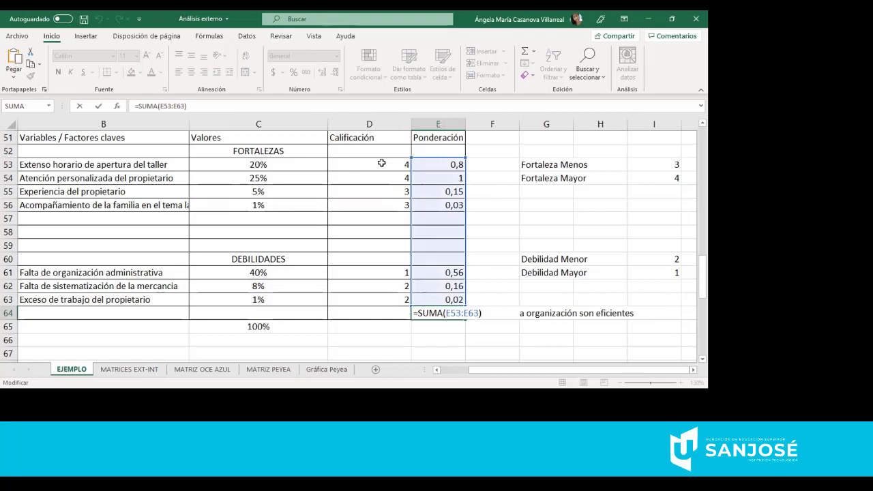
key(Return)
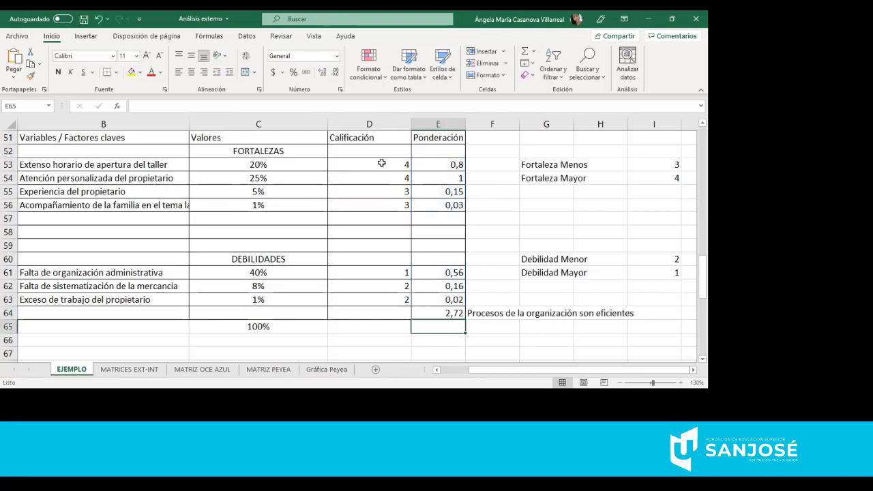
click(442, 312)
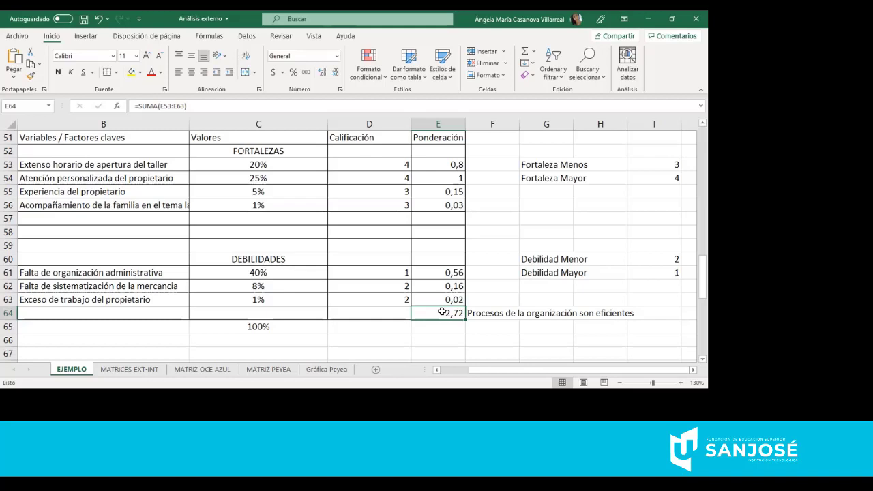
- Highlight the Debilidades factor names and then the four Fortalezas factor names in the MEFI table
drag(140, 271, 156, 316)
click(140, 178)
drag(136, 165, 151, 207)
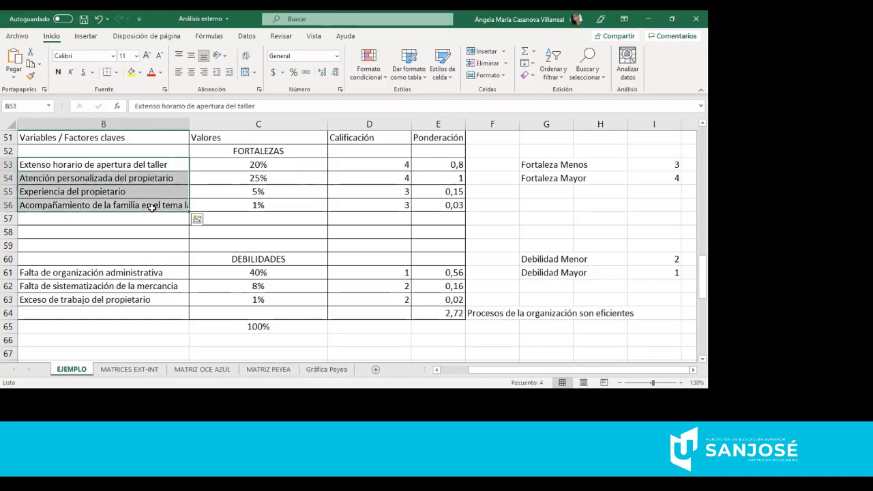
- Highlight the Valores of the four Fortalezas factors, C53 to C56, and select the conclusion beside the Ponderación total in F64
click(315, 193)
drag(300, 166, 307, 204)
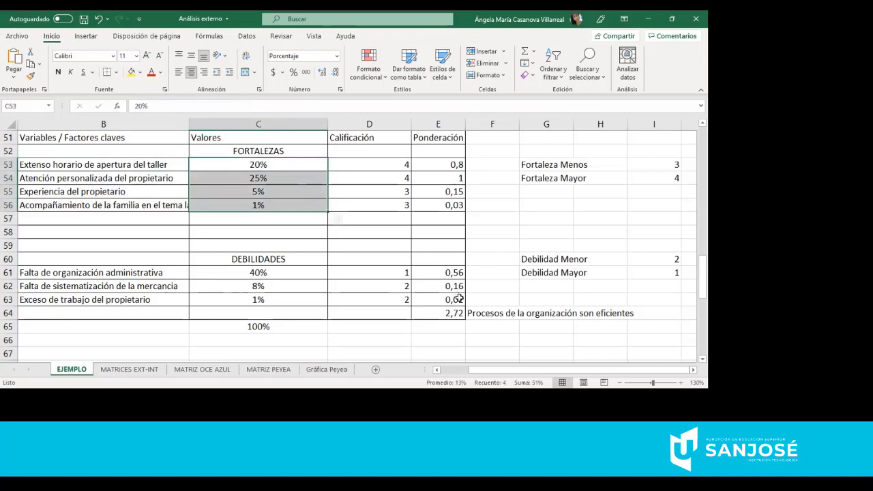
click(484, 315)
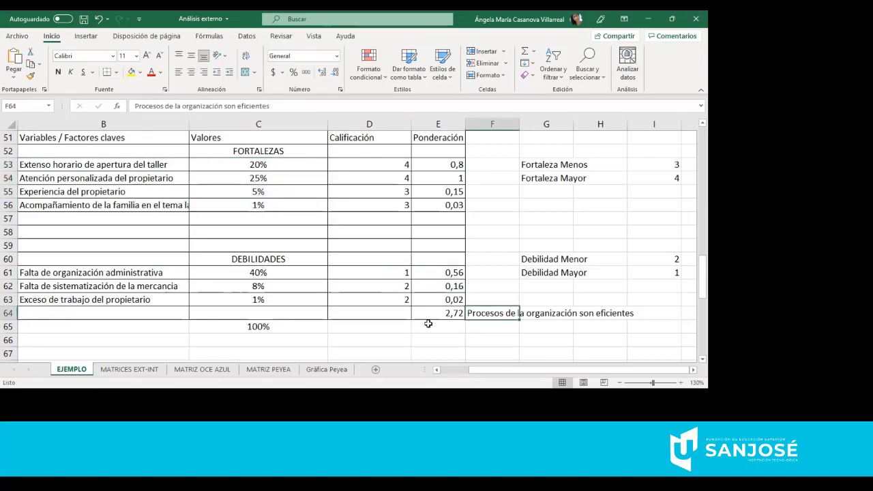
- Examine the MEFE / EFE external factor matrix below the MEFI table, covering its Oportunidades and Amenazas sections
key(Left)
key(Left)
key(Left)
key(Left)
key(Left)
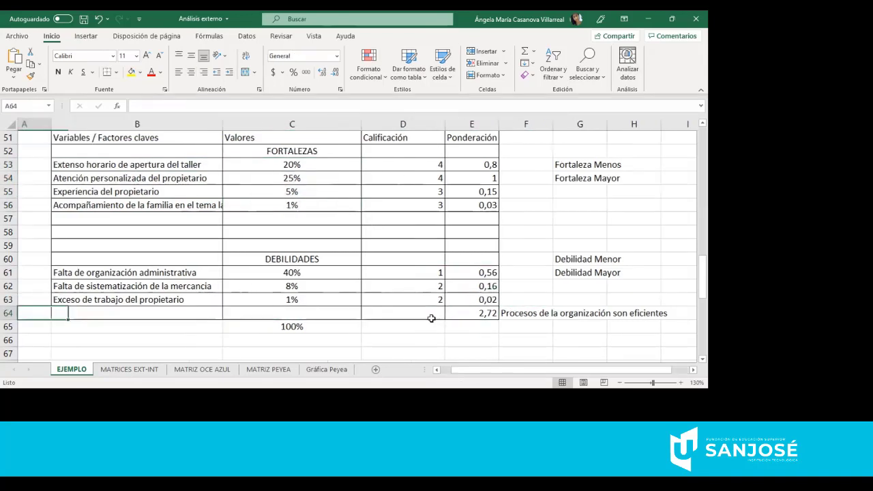
key(Down)
key(Down)
key(Down)
key(Down)
key(Down)
key(Down)
key(Down)
key(Down)
key(Down)
key(Down)
key(Down)
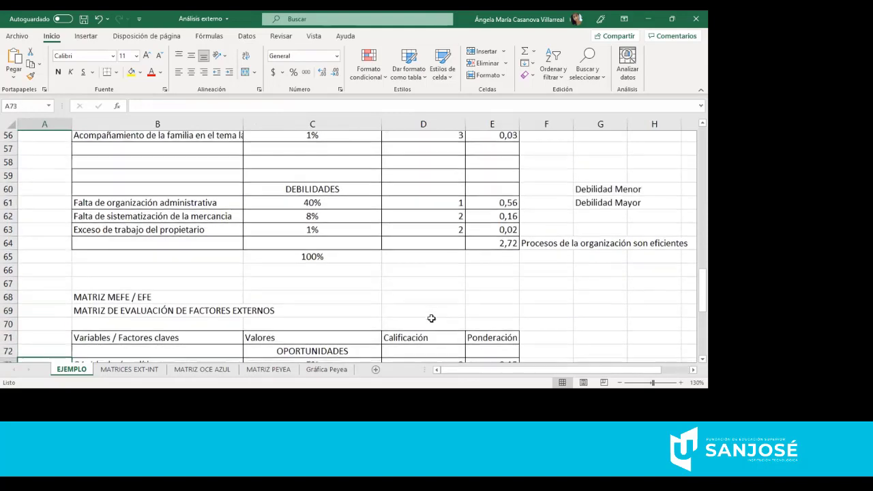
key(Down)
key(Down)
key(Down)
key(Down)
key(Down)
key(Down)
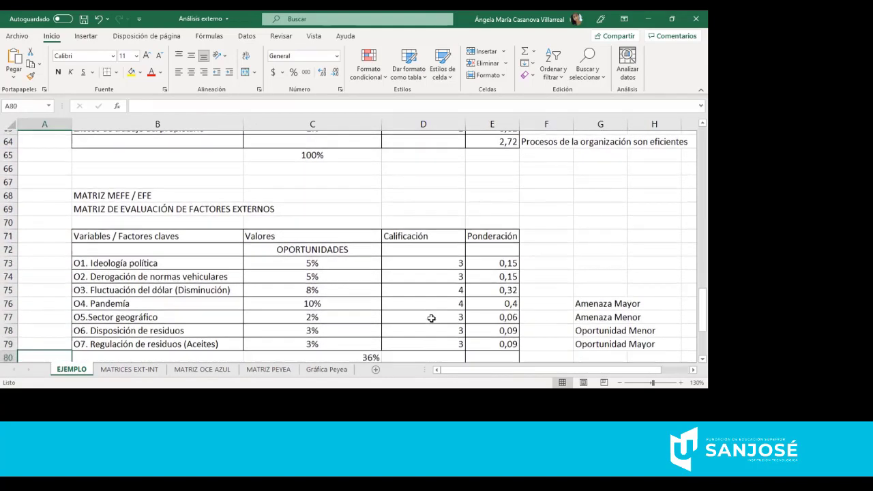
key(Down)
key(Down)
key(Down)
key(Down)
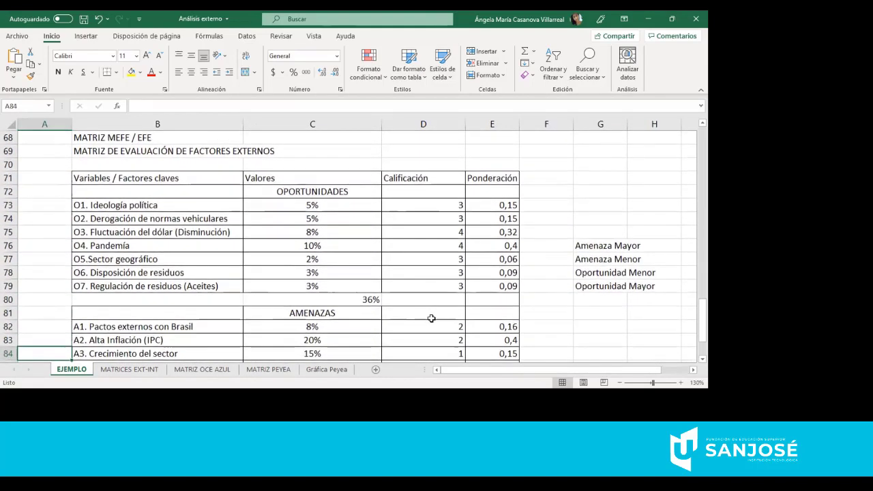
key(Down)
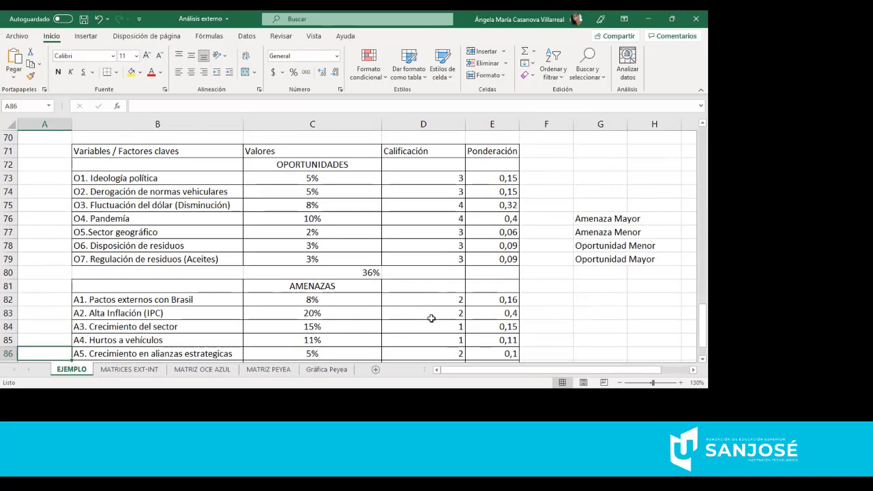
- Return to the start of the MEFE matrix and select its title, MATRIZ DE EVALUACIÓN DE FACTORES EXTERNOS, in B69
key(Up)
key(Up)
key(Up)
key(Up)
key(Up)
key(Up)
key(Up)
key(Up)
key(Up)
key(Up)
key(Up)
key(Up)
key(Up)
key(Up)
key(Up)
key(Up)
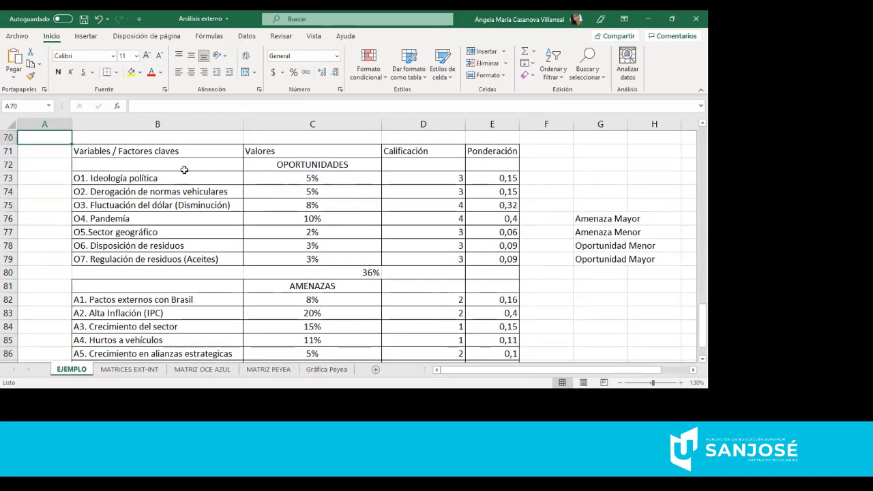
key(Up)
key(Up)
key(Up)
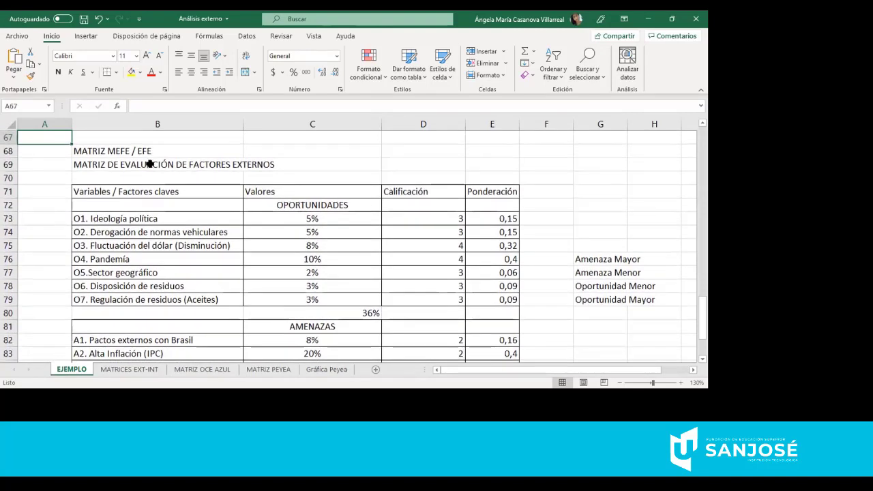
click(73, 166)
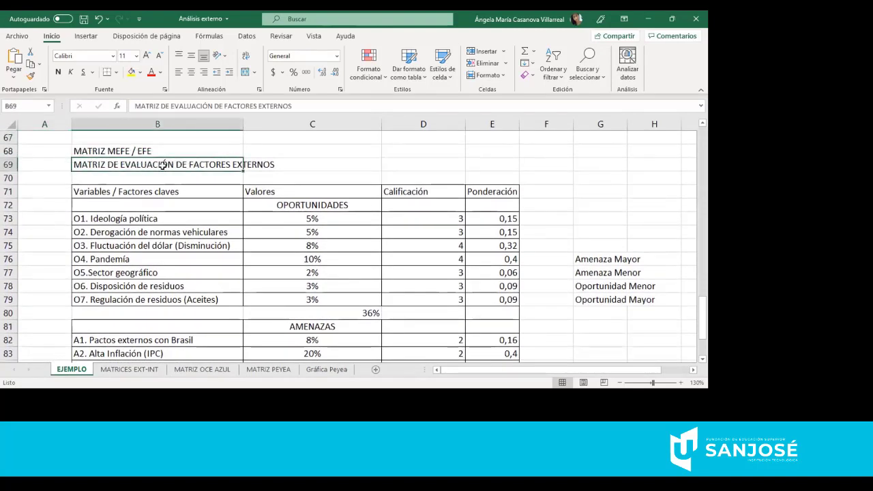
- Look through the MEFE factors, highlighting the Oportunidades names O1 to O7 and then the Amenazas names A1 to A6
click(149, 227)
key(Down)
key(Down)
key(Down)
key(Down)
key(Down)
key(Down)
key(Down)
key(Down)
key(Down)
key(Down)
key(Down)
key(Down)
key(Down)
key(Up)
key(Up)
key(Up)
key(Up)
key(Up)
key(Up)
key(Up)
key(Up)
key(Up)
key(Up)
drag(131, 151, 136, 235)
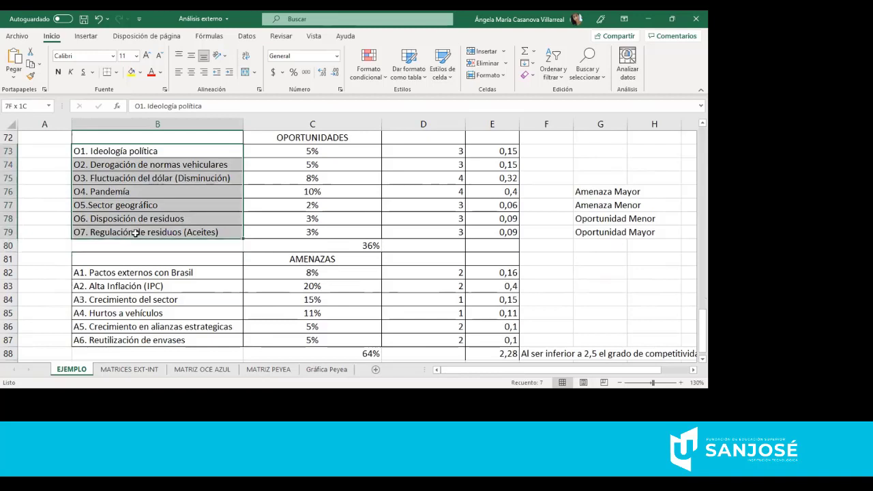
drag(135, 271, 136, 336)
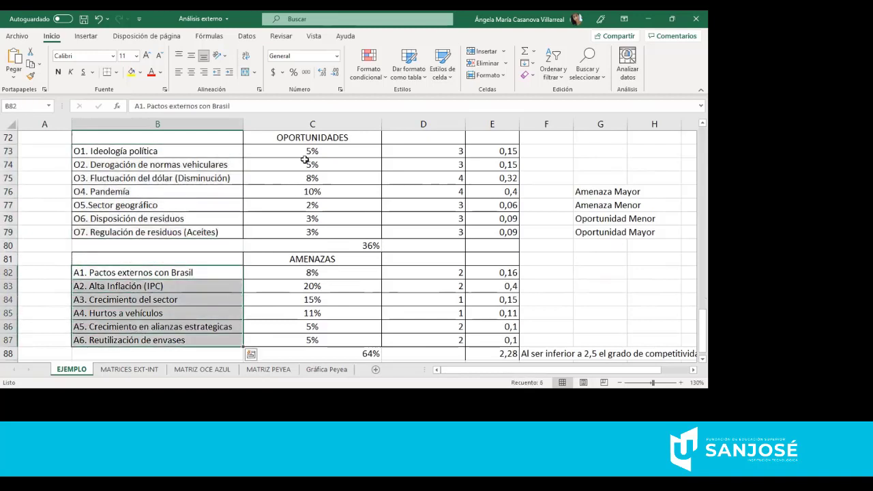
- Review the Valores of the first four Oportunidades factors, C73 to C76, checking the name of the O4 factor
click(304, 157)
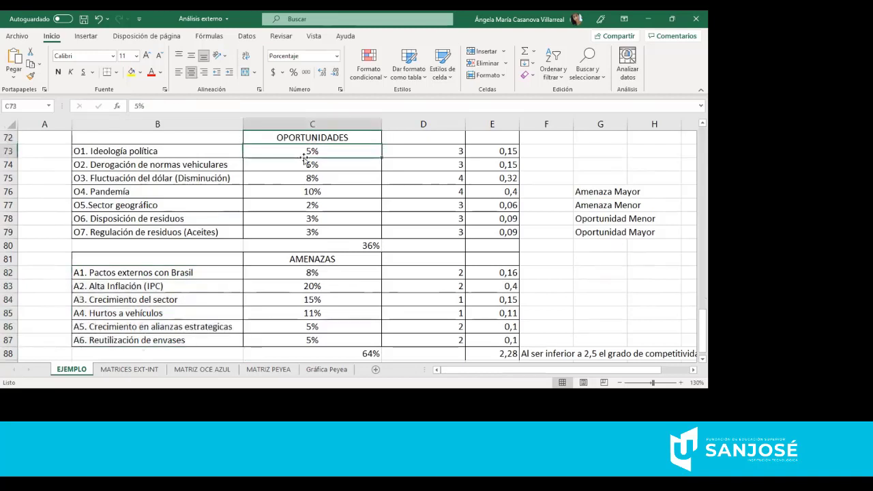
key(Down)
key(Down)
key(Down)
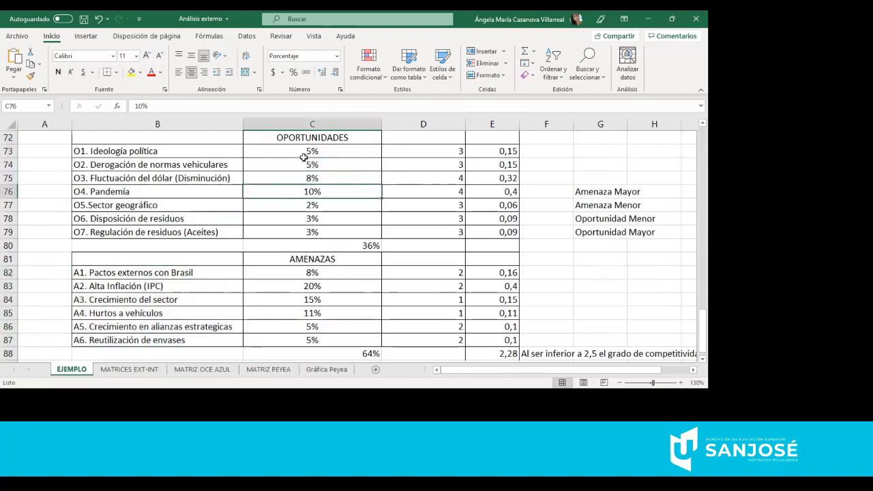
key(Left)
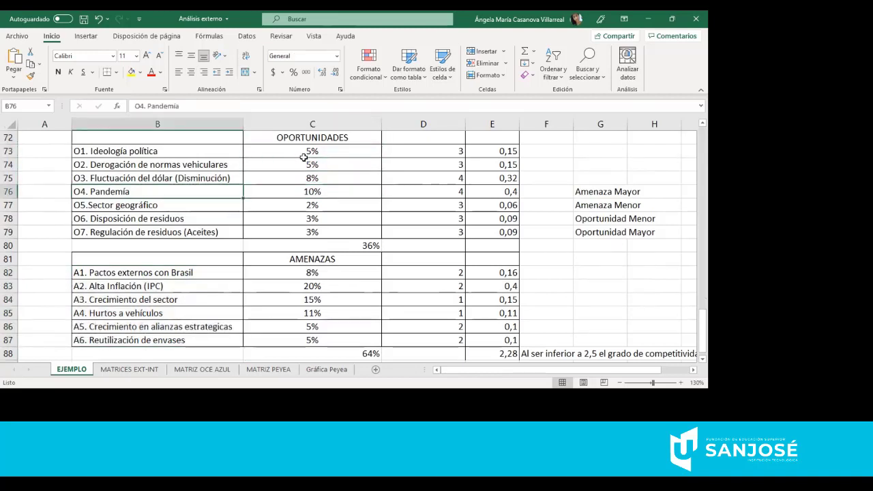
key(Right)
- Review the Valores of the Amenazas factors from A1 Pactos externos con Brasil to A4 Hurtos a vehículos
key(Down)
key(Down)
key(Down)
key(Down)
key(Down)
key(Down)
key(Down)
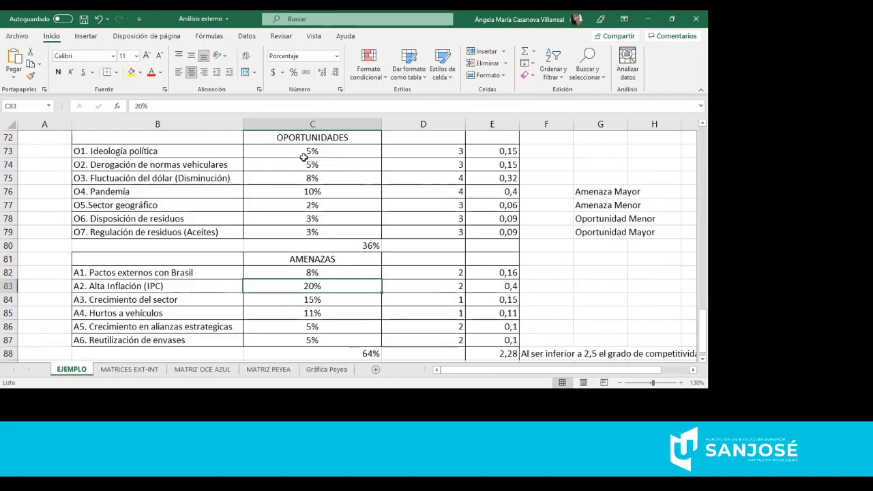
key(Down)
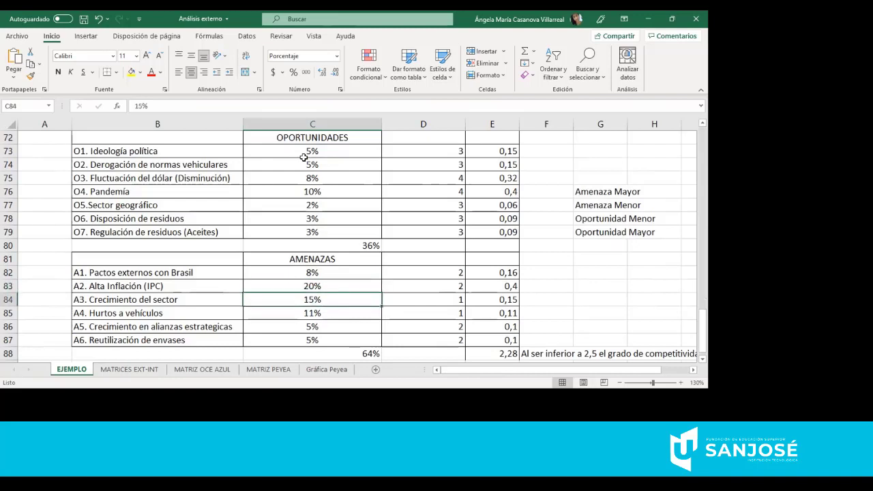
key(Down)
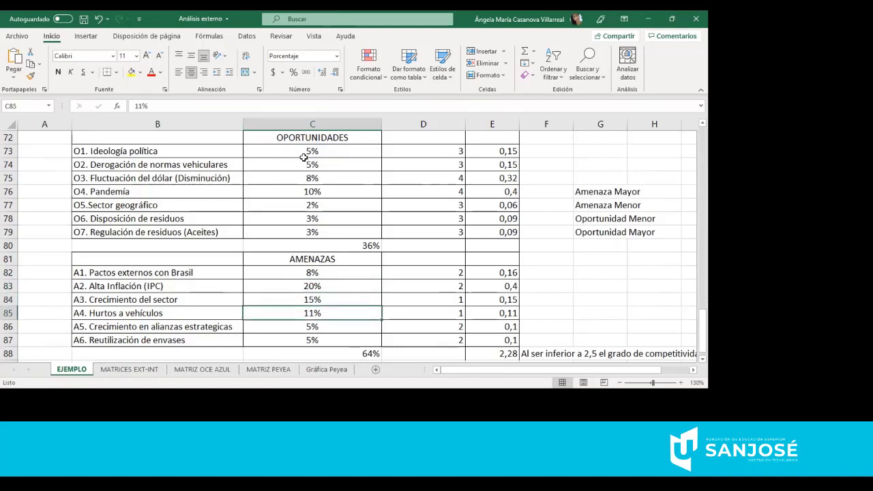
- Inspect the Amenazas Valores subtotal in C88 and the formula behind the overall Valores total in C89 without editing them
key(Down)
key(Down)
key(Down)
key(Down)
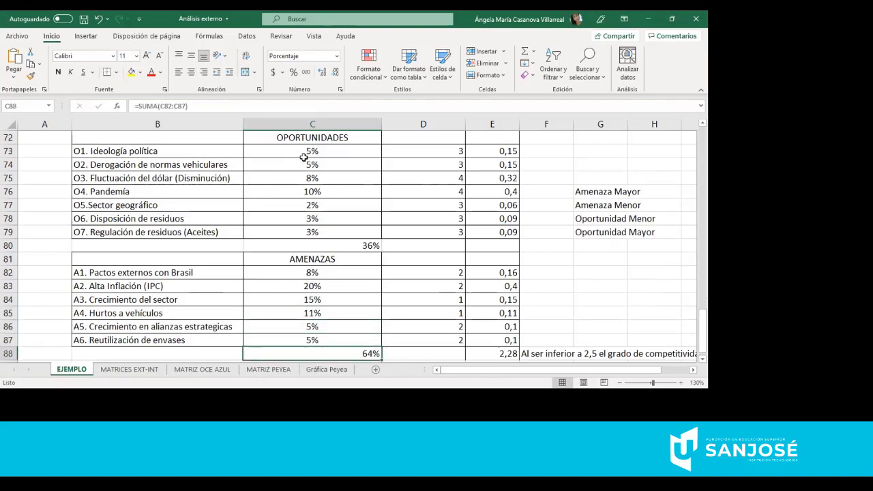
key(F2)
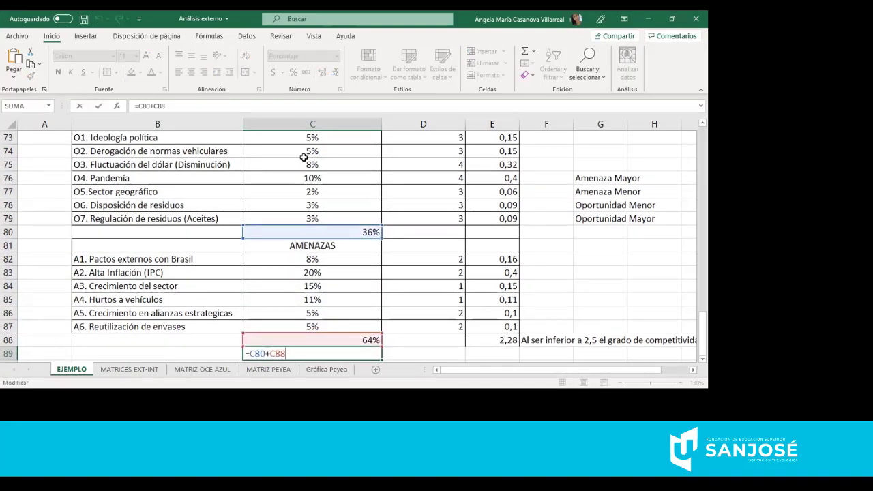
key(Return)
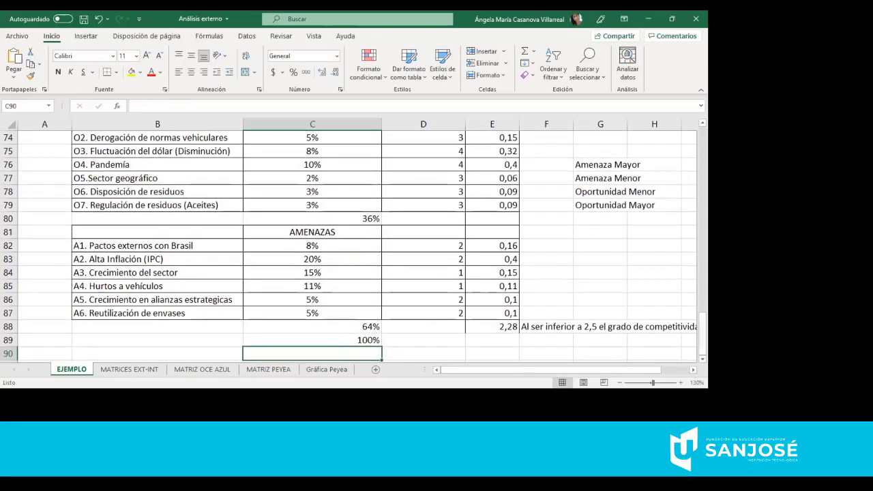
- Review the rating scale beside the MEFE matrix, from Amenaza Mayor to Oportunidad Mayor in G76 to I79
drag(703, 345, 702, 335)
click(594, 221)
key(Right)
key(Right)
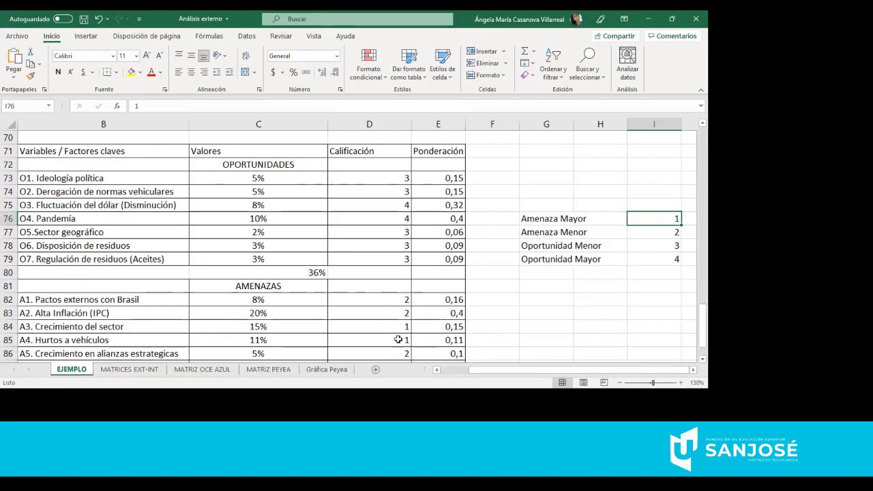
key(Down)
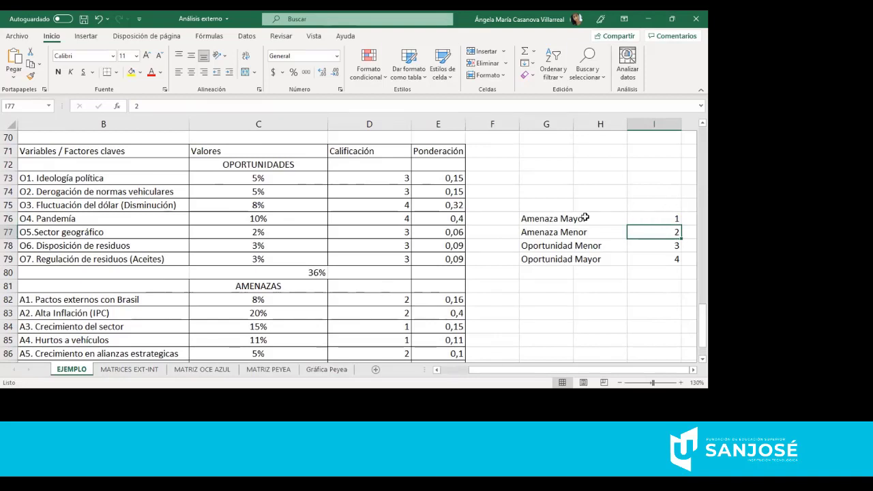
click(662, 240)
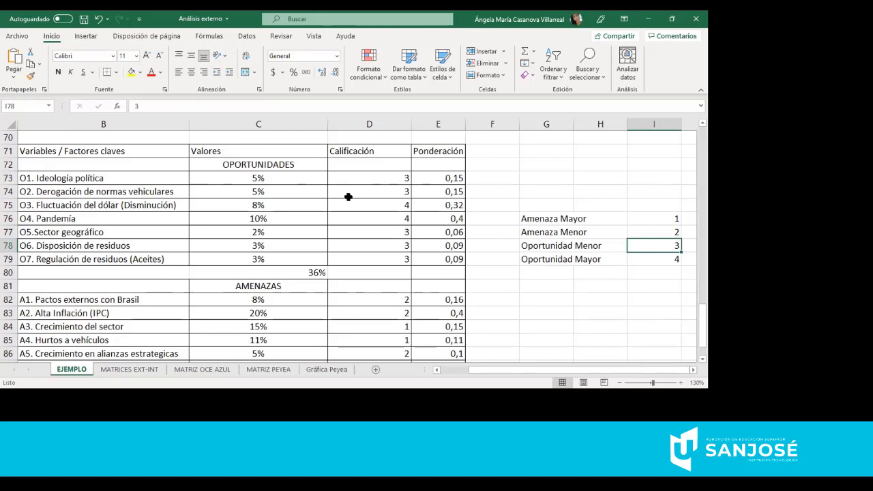
click(643, 271)
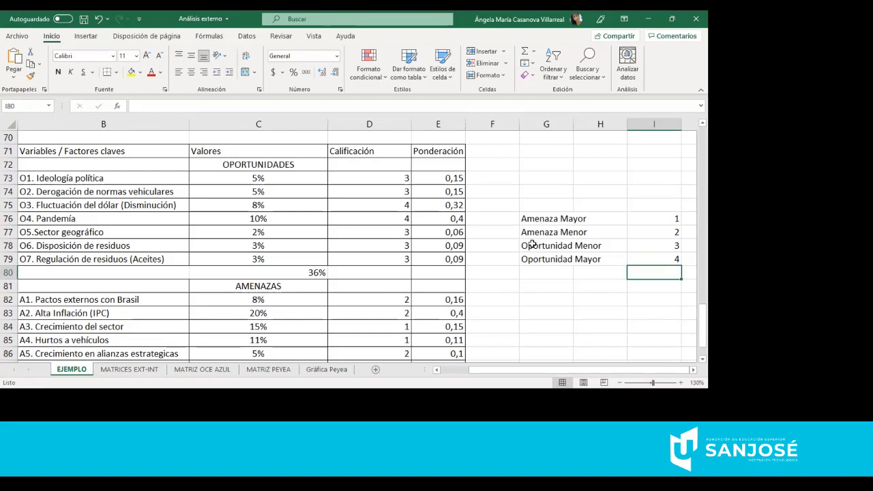
- Inspect the Ponderación formulas of the Oportunidades factors in E73, E74, E76 and E77, leaving each one as it is
click(445, 177)
double_click(445, 177)
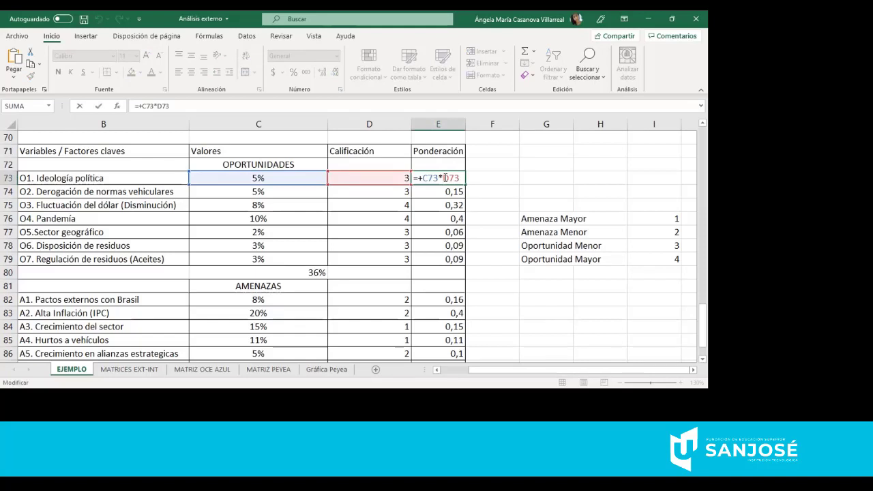
key(Return)
key(F2)
key(Return)
key(Down)
key(F2)
key(Return)
key(F2)
key(Return)
- Inspect the Ponderación formulas of the Amenazas factors from E82 to E85 without editing them
key(Down)
key(Down)
key(Down)
key(Down)
key(F2)
key(Return)
key(F2)
key(Return)
key(F2)
key(Return)
key(F2)
key(Return)
key(Down)
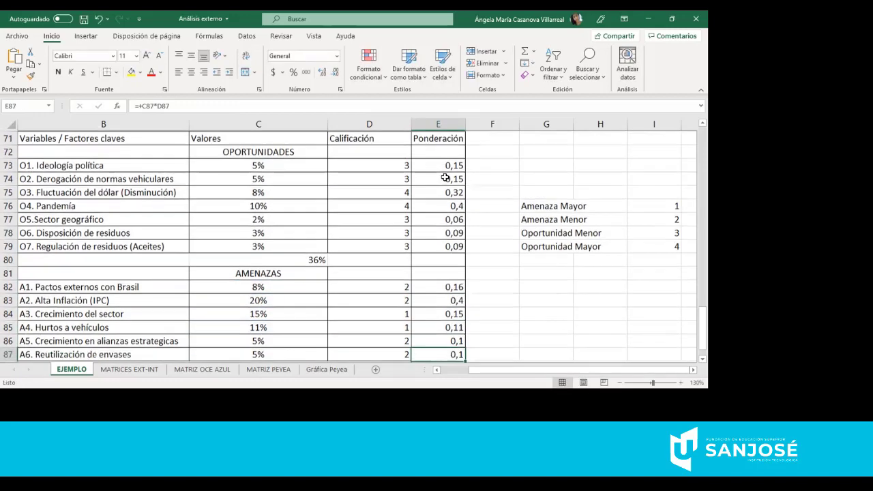
- Inspect the SUMA formula behind the MEFE Ponderación total in E88 and select that total
key(Down)
key(F2)
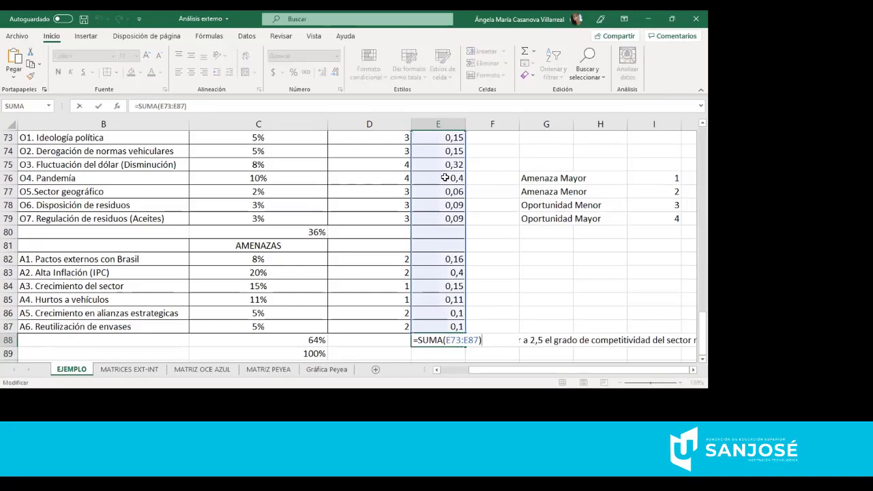
mouse_move(702, 338)
mouse_down()
mouse_move(702, 328)
mouse_move(702, 341)
mouse_up()
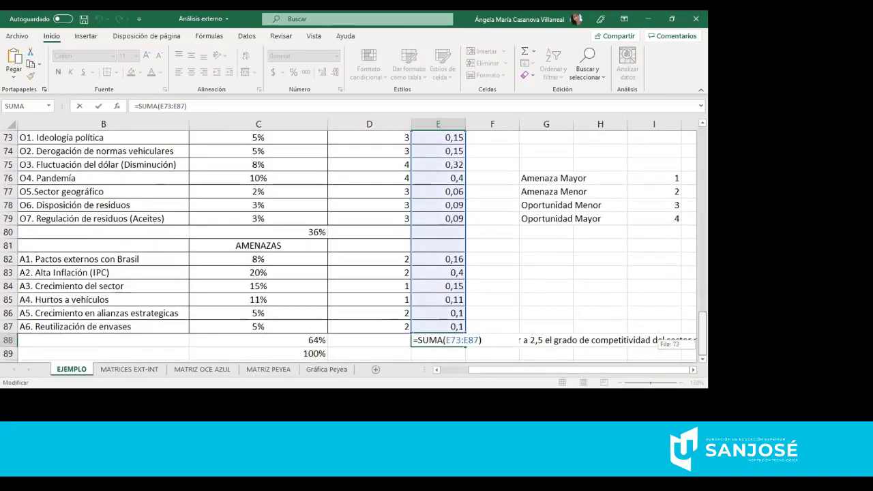
key(Return)
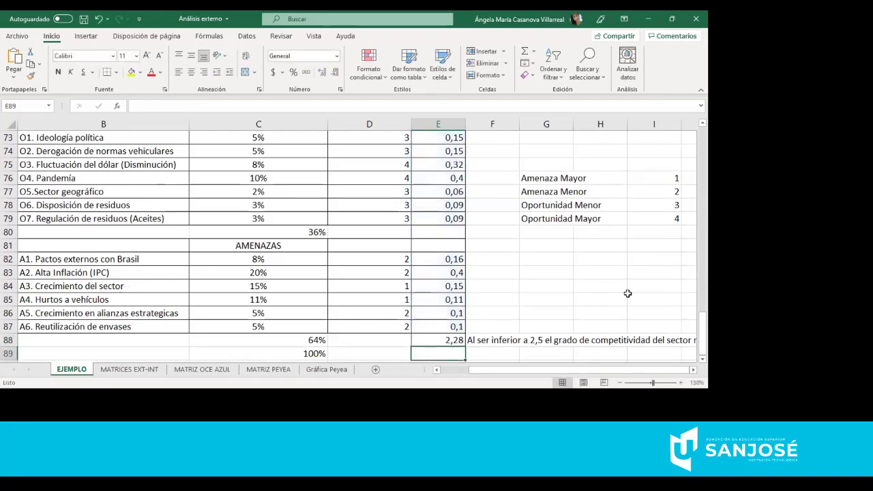
scroll(627, 293, down, 1)
key(Up)
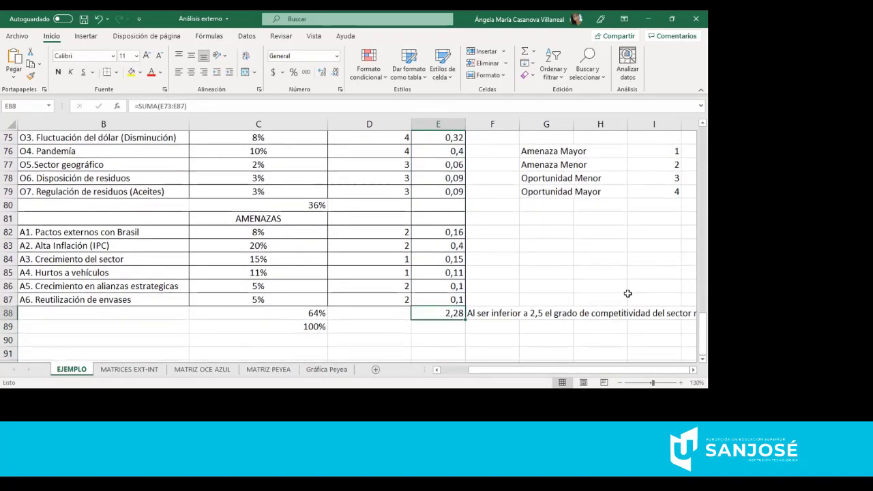
- Read the full competitiveness conclusion written beside the MEFE Ponderación total in row 88
key(Right)
key(Right)
key(Right)
key(Right)
key(Right)
scroll(628, 293, right, 1)
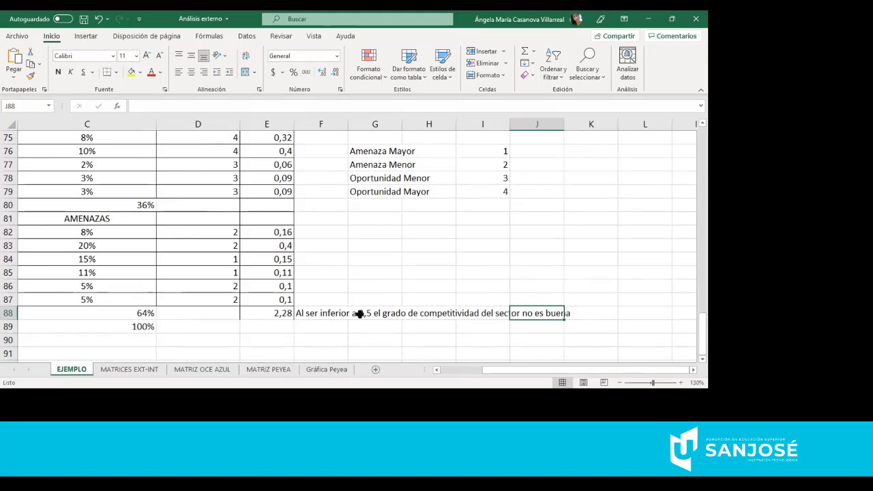
- Look back over the Amenazas factors in the last rows of the MEFE table and return to the conclusion's end
click(301, 277)
key(Down)
key(Down)
key(Left)
key(Left)
key(Left)
key(Left)
key(Left)
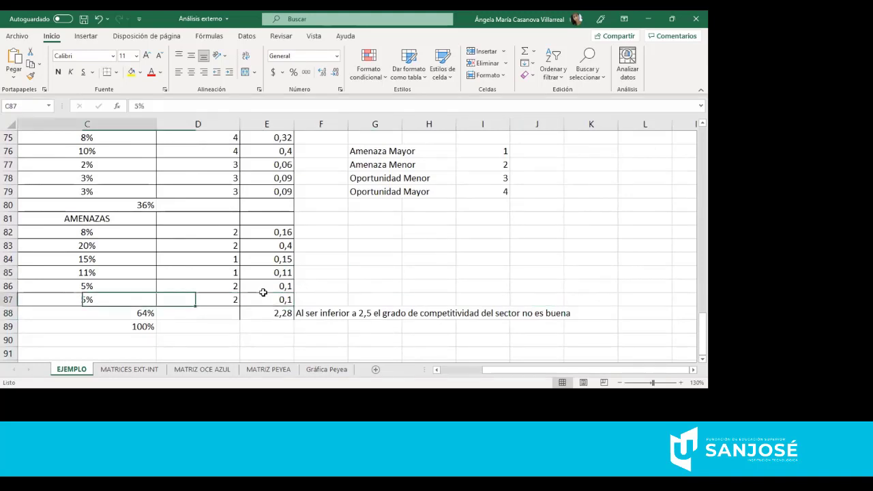
key(Right)
key(Right)
key(Right)
key(Right)
key(Right)
key(Right)
key(Right)
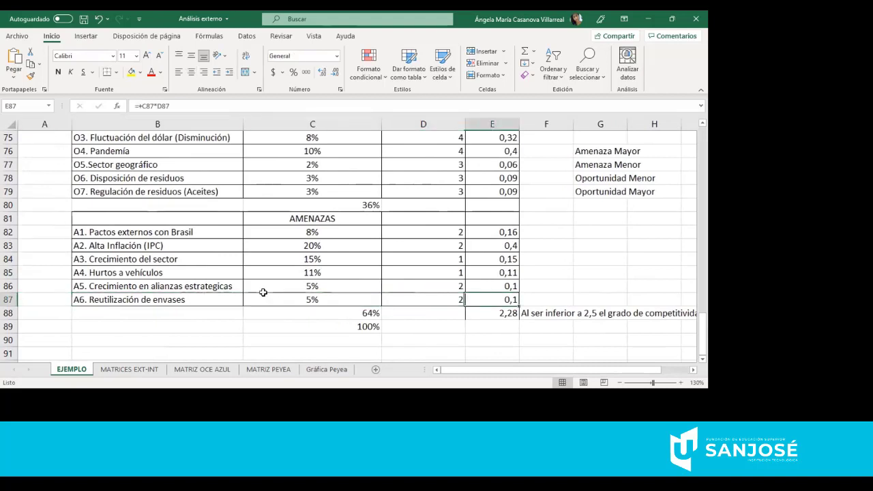
key(Right)
key(Right)
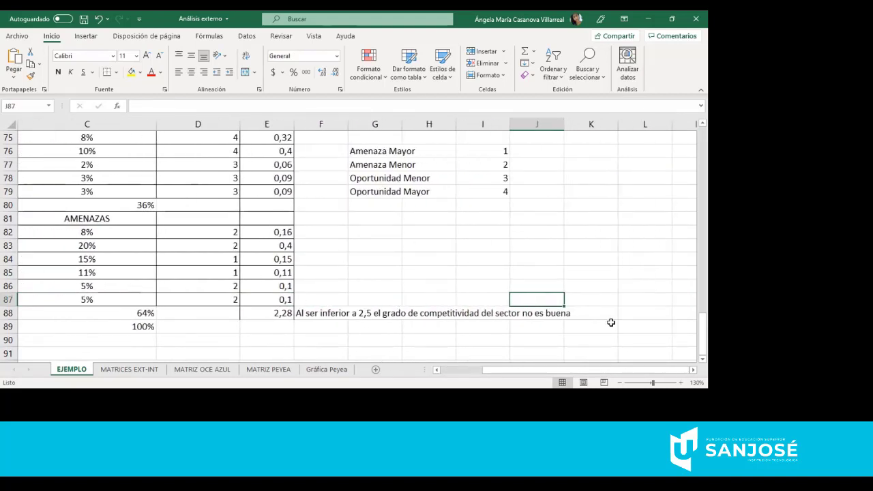
- Bring the MEFE factor names into view and check the Valores weights from the Oportunidades subtotal in C80 to C86
click(150, 248)
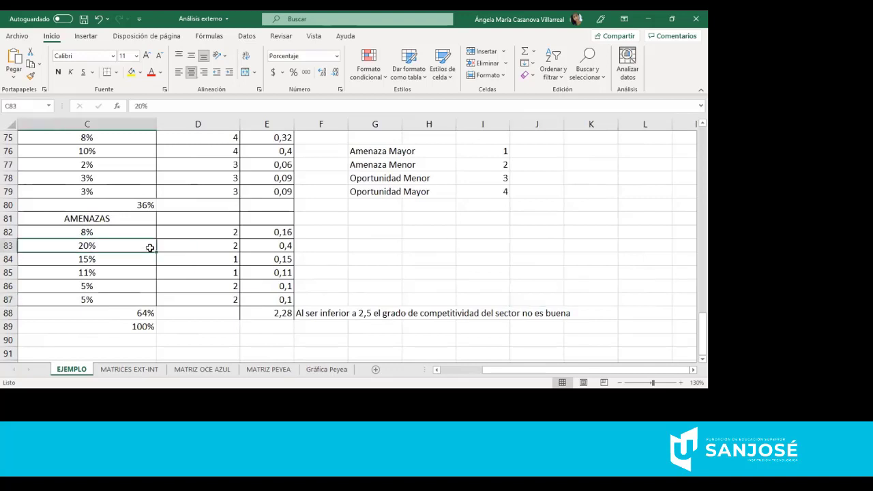
key(Left)
key(Right)
key(Up)
key(Up)
key(Up)
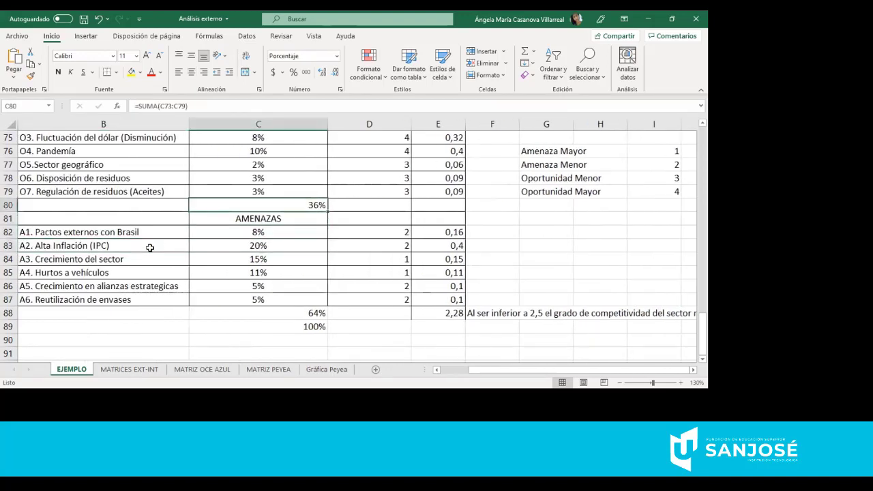
key(Down)
key(Down)
key(Down)
key(Down)
key(Down)
key(Down)
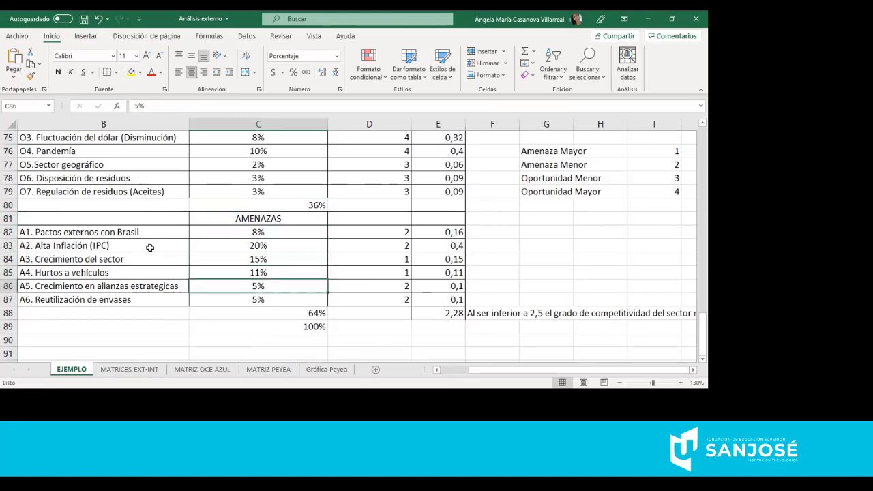
- Look back up through the Oportunidades factors to the MEFE header in row 71, with the whole table width visible
key(Up)
key(Up)
key(Up)
key(Up)
key(Up)
key(Up)
key(Up)
key(Up)
key(Up)
key(Up)
key(Up)
key(Up)
key(Up)
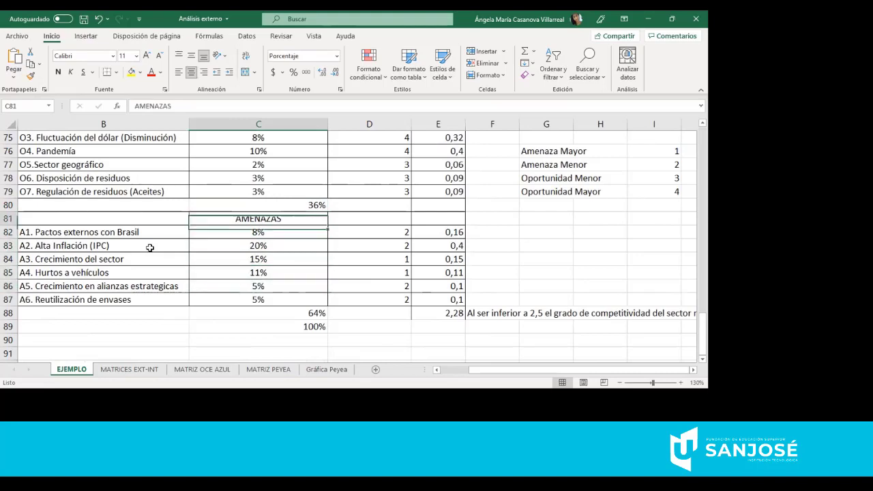
key(Up)
key(Up)
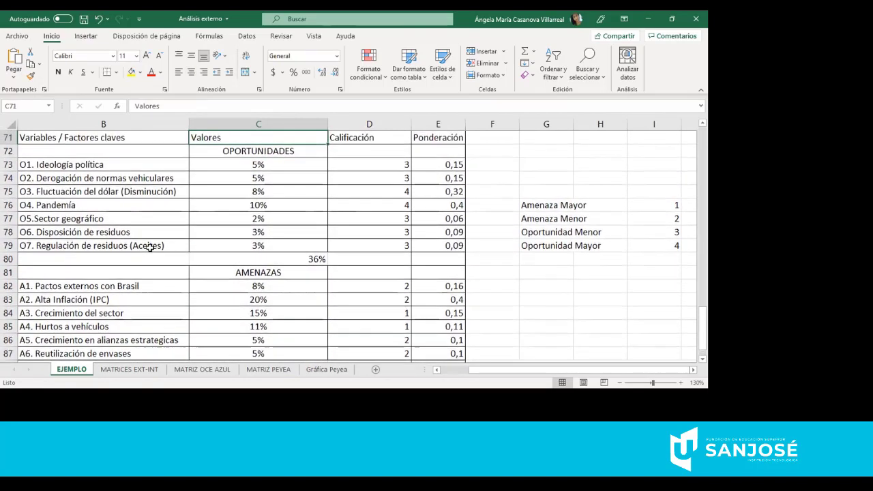
key(Left)
key(Left)
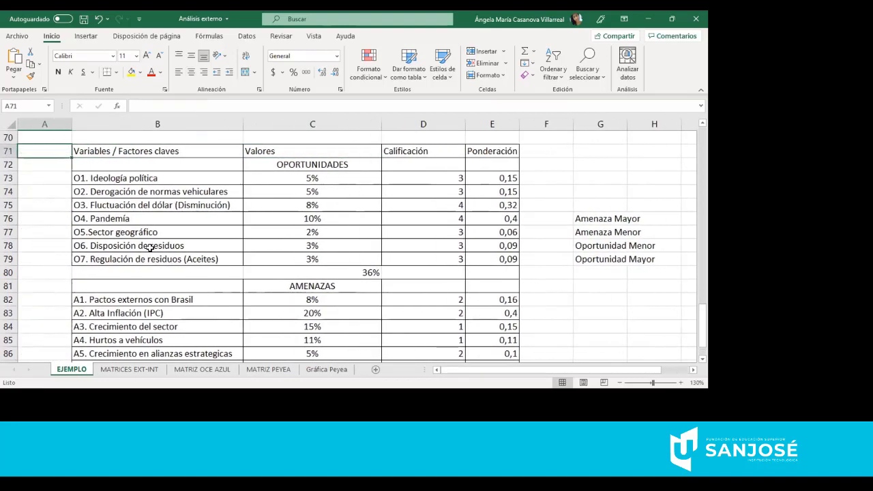
- Review the Valores column from the MEFE header down through Oportunidades and Amenazas, ending on the A6 factor's weight in C87
key(Right)
key(Right)
key(Down)
key(Down)
key(Down)
key(Down)
key(Down)
key(Down)
key(Down)
key(Down)
key(Down)
key(Down)
key(Down)
key(Down)
key(Down)
key(Down)
key(Down)
key(Down)
key(Down)
key(Down)
key(Up)
key(Up)
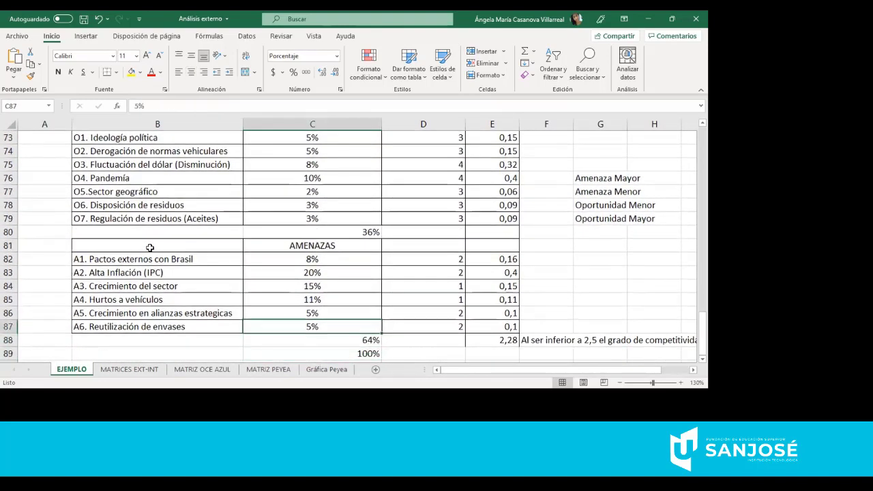